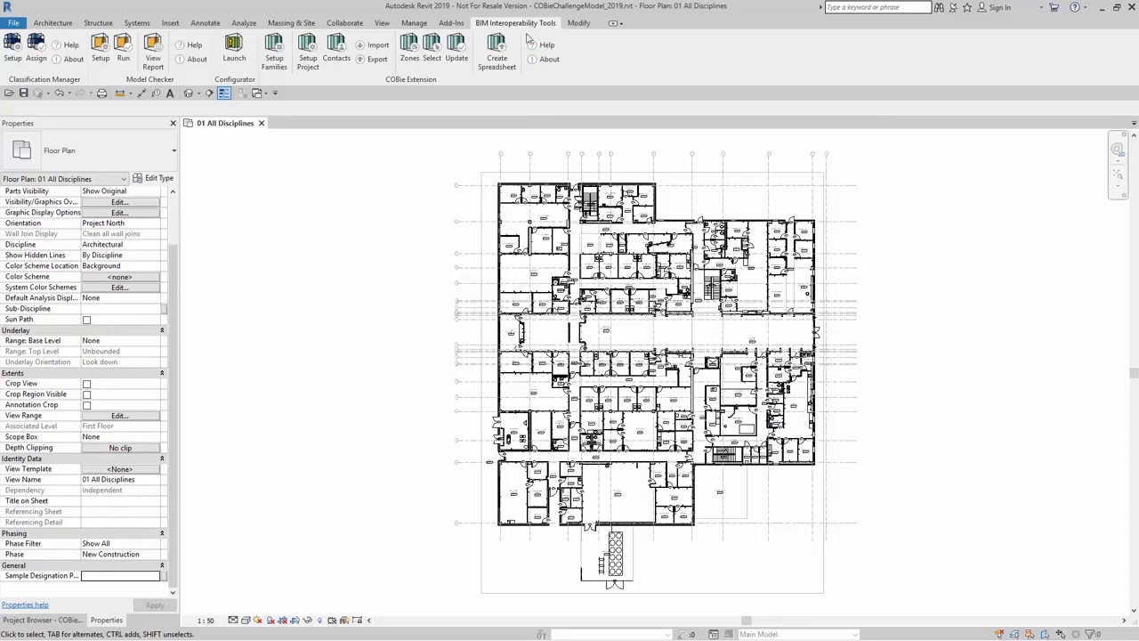
Launch the COBie Zone Manager from the BIM Interoperability Tools tab, skipping the preview
{"action": "left_click", "coordinate": [417, 60]}
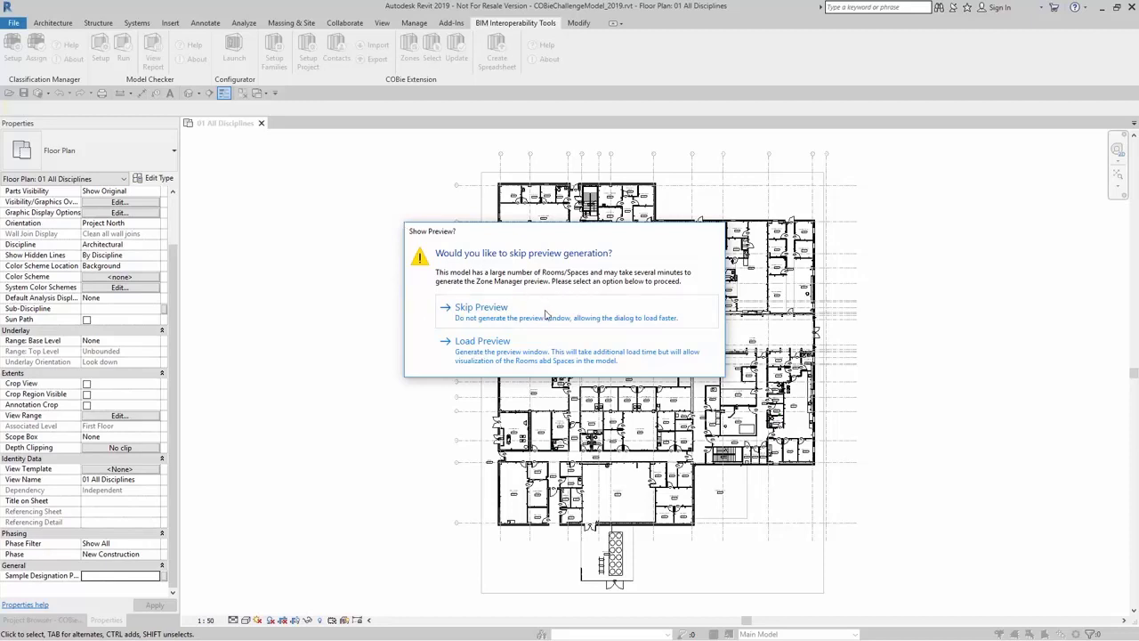
{"action": "left_click", "coordinate": [546, 313]}
Skip preview generation and scroll through the Zones and Rooms/Spaces lists
{"action": "left_click", "coordinate": [488, 317]}
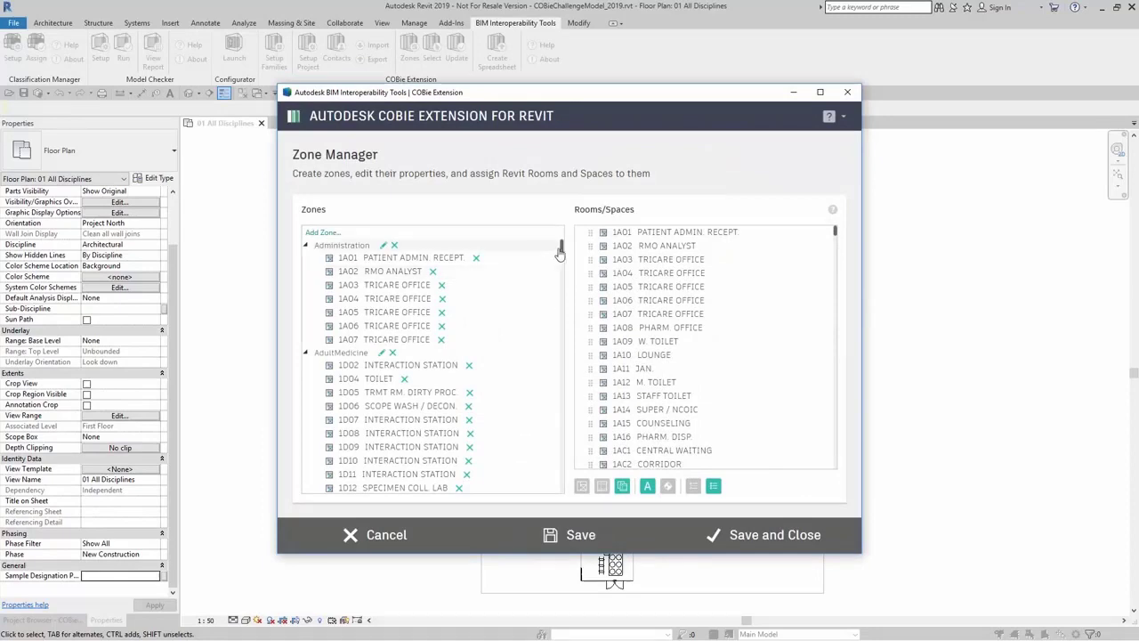
{"action": "left_click", "coordinate": [562, 280]}
{"action": "left_click_drag", "start_coordinate": [561, 281], "coordinate": [566, 243]}
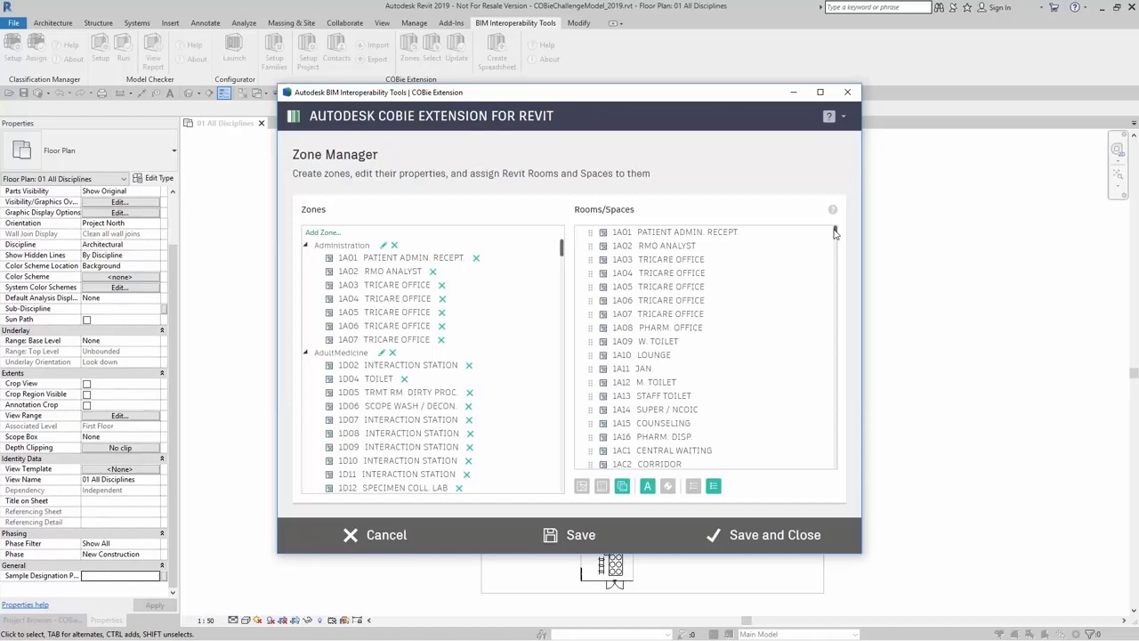
{"action": "mouse_move", "coordinate": [838, 233]}
{"action": "left_mouse_down"}
{"action": "mouse_move", "coordinate": [833, 478]}
{"action": "mouse_move", "coordinate": [830, 229]}
{"action": "left_mouse_up"}
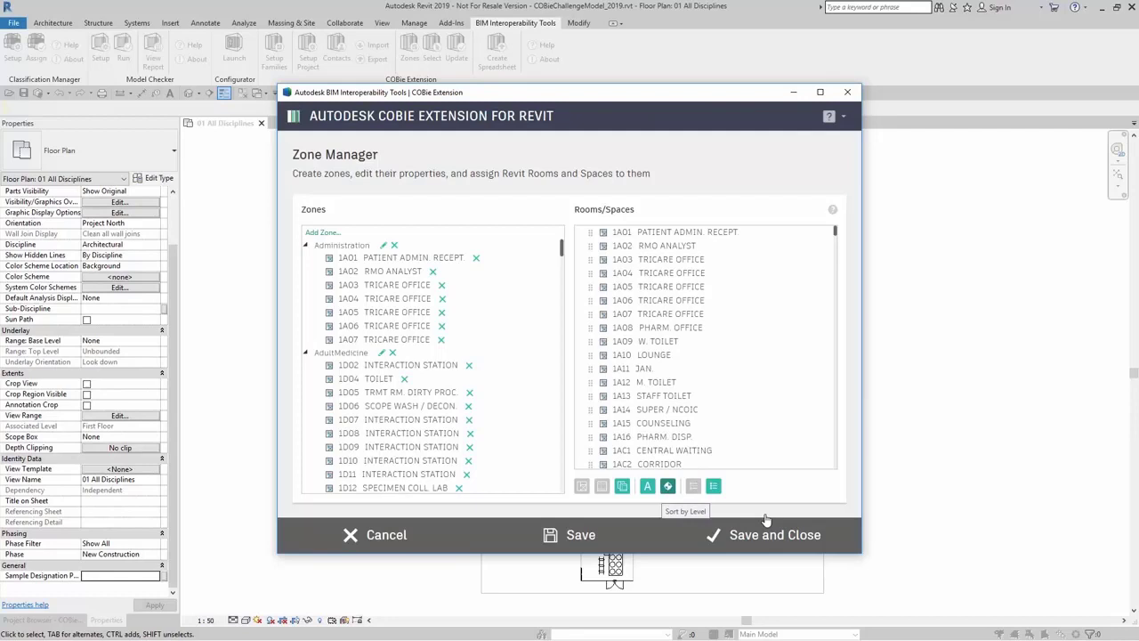
Sort Rooms/Spaces by level and collapse the First Floor, Roof - Main, Second Floor and Site groups
{"action": "left_click", "coordinate": [667, 485]}
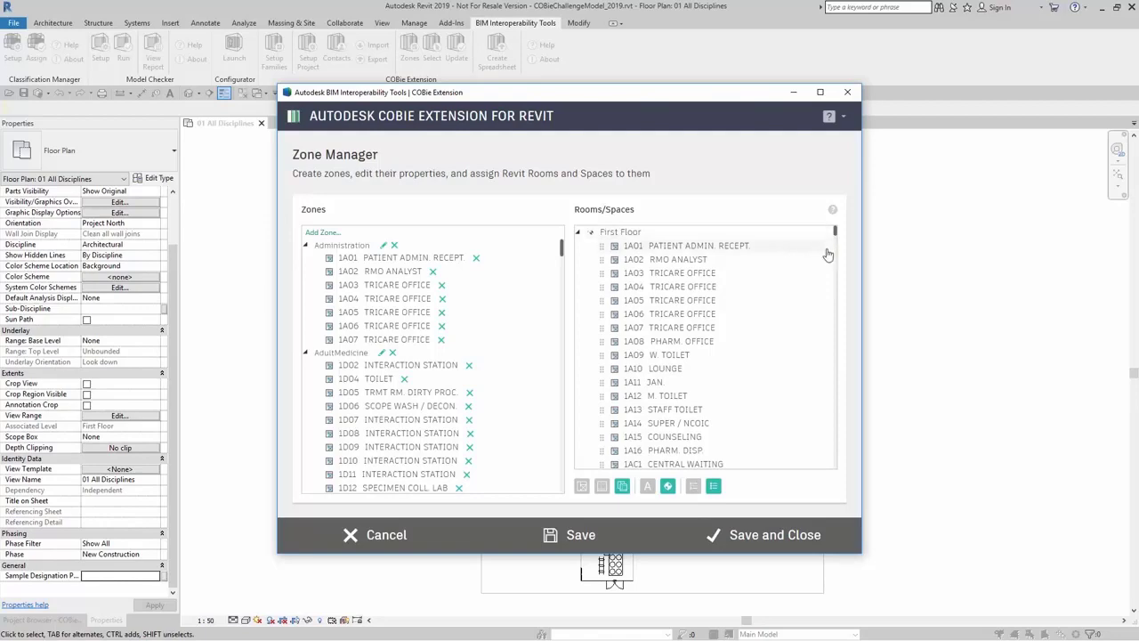
{"action": "mouse_move", "coordinate": [836, 233]}
{"action": "left_mouse_down"}
{"action": "mouse_move", "coordinate": [837, 249]}
{"action": "mouse_move", "coordinate": [836, 229]}
{"action": "left_mouse_up"}
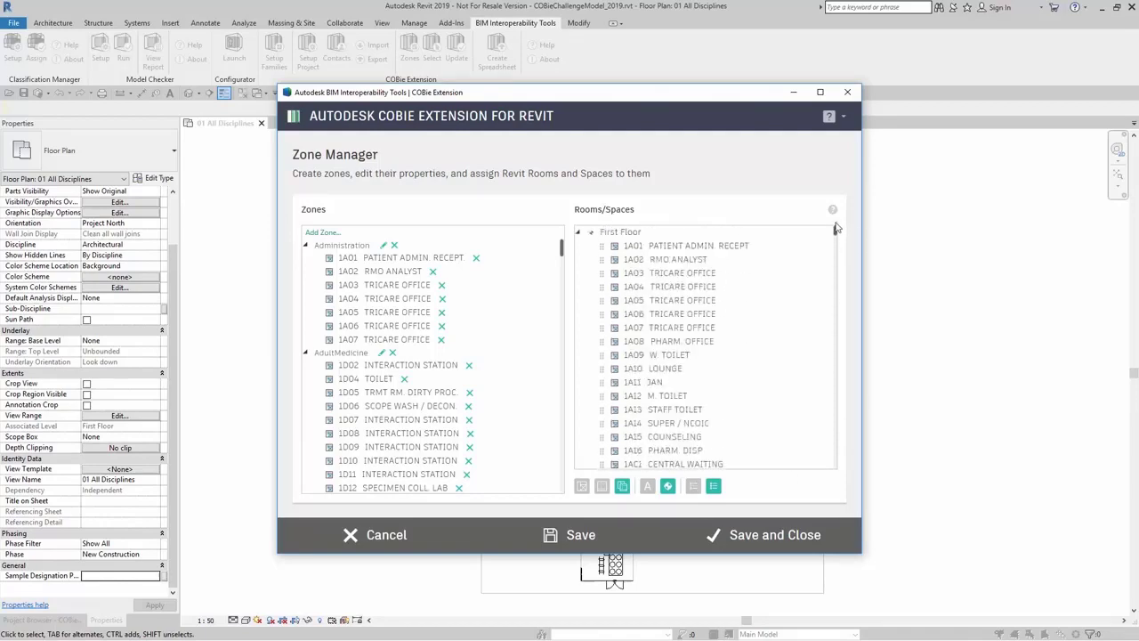
{"action": "left_click", "coordinate": [577, 231]}
{"action": "left_click", "coordinate": [580, 246]}
{"action": "left_click", "coordinate": [577, 259]}
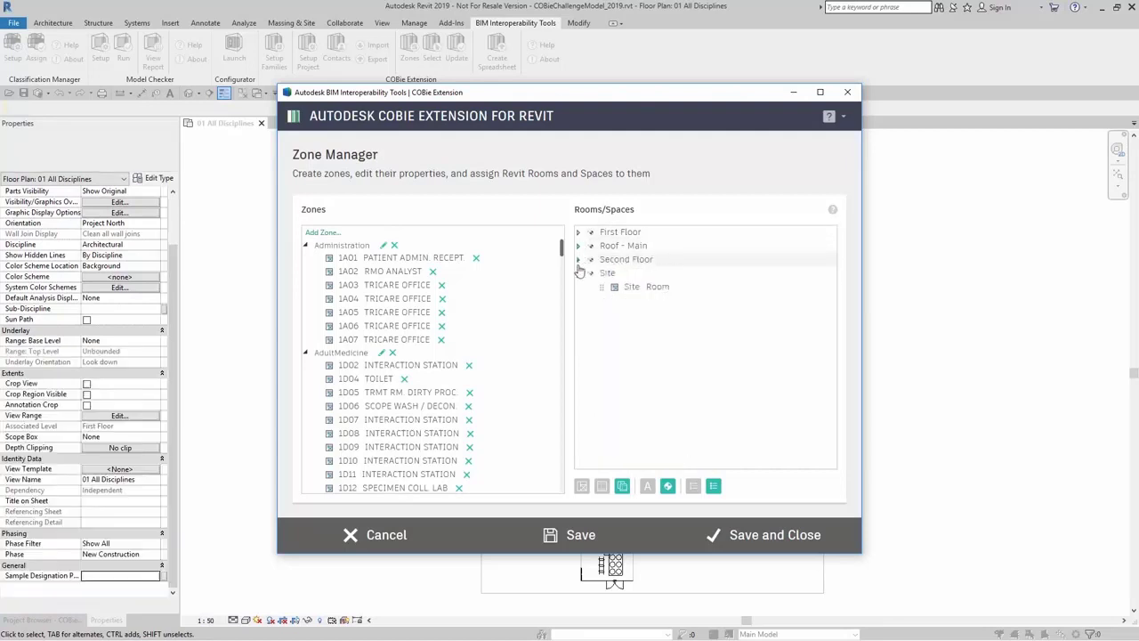
{"action": "left_click", "coordinate": [577, 272]}
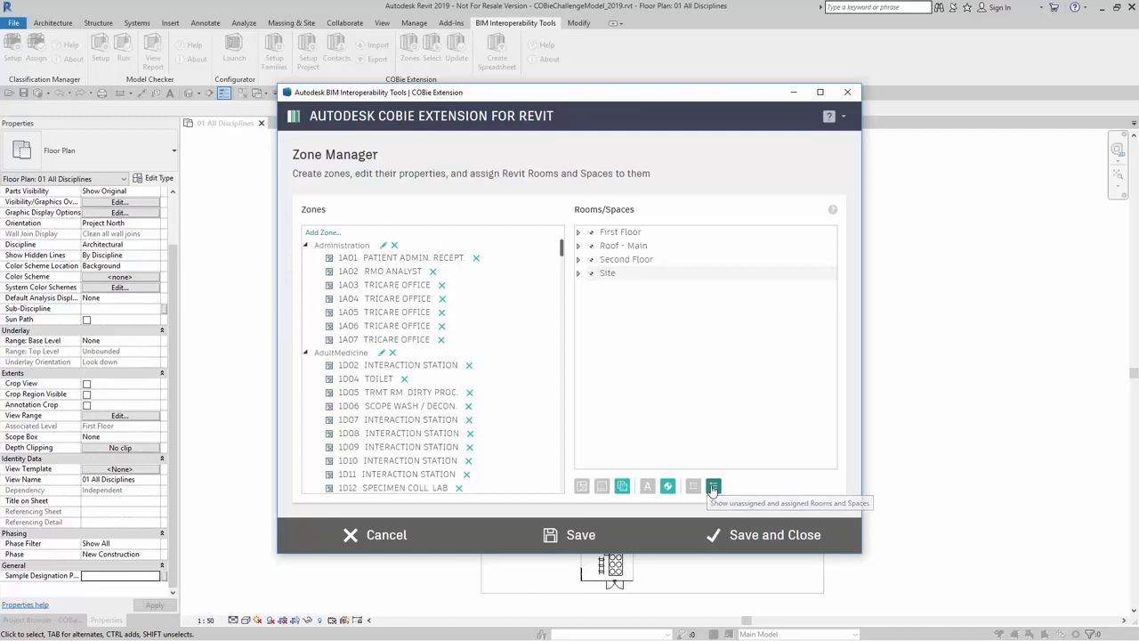
Re-expand the Site, Second Floor, Roof - Main and First Floor level groups
{"action": "left_click", "coordinate": [578, 272]}
{"action": "left_click", "coordinate": [577, 259]}
{"action": "left_click", "coordinate": [578, 246]}
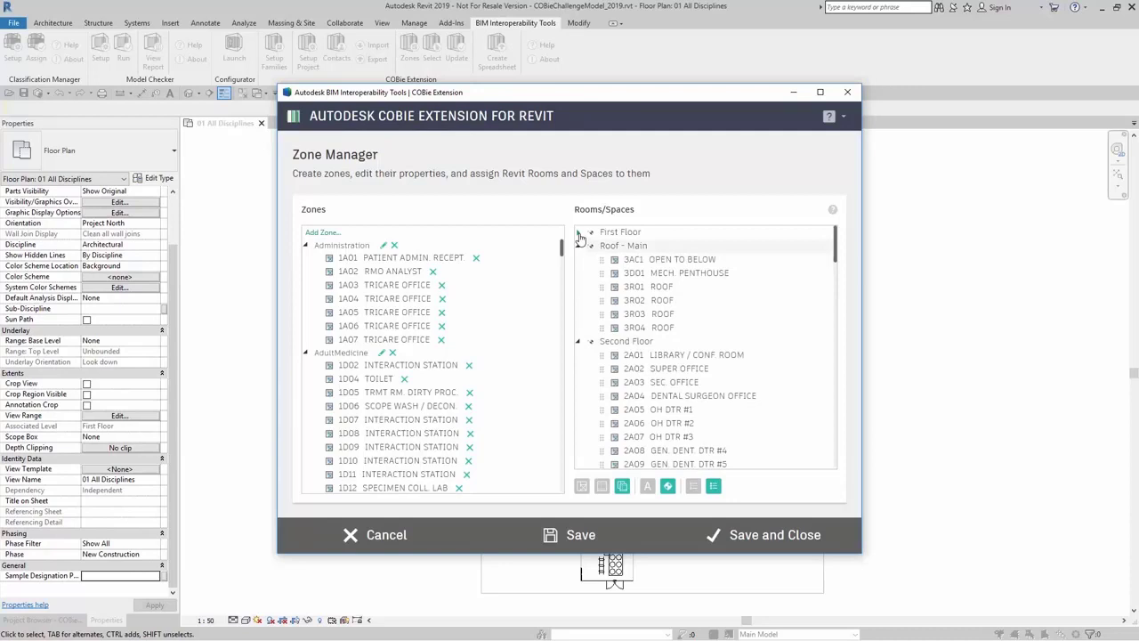
{"action": "left_click", "coordinate": [578, 232]}
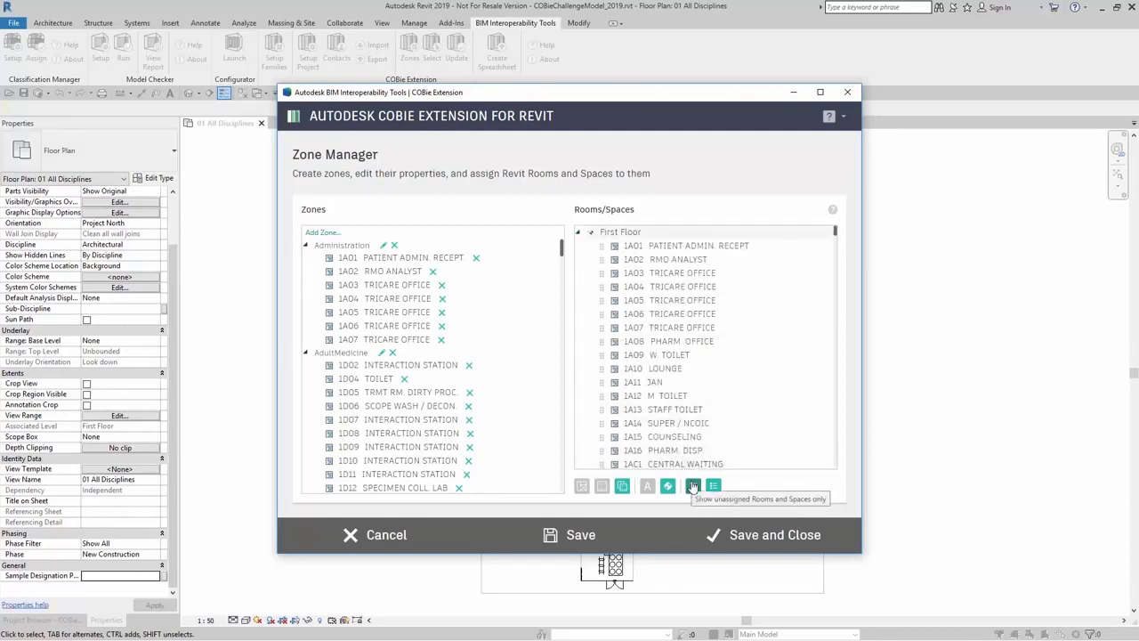
Filter Rooms/Spaces to unassigned items only, then switch the list to rooms only
{"action": "left_click", "coordinate": [693, 487]}
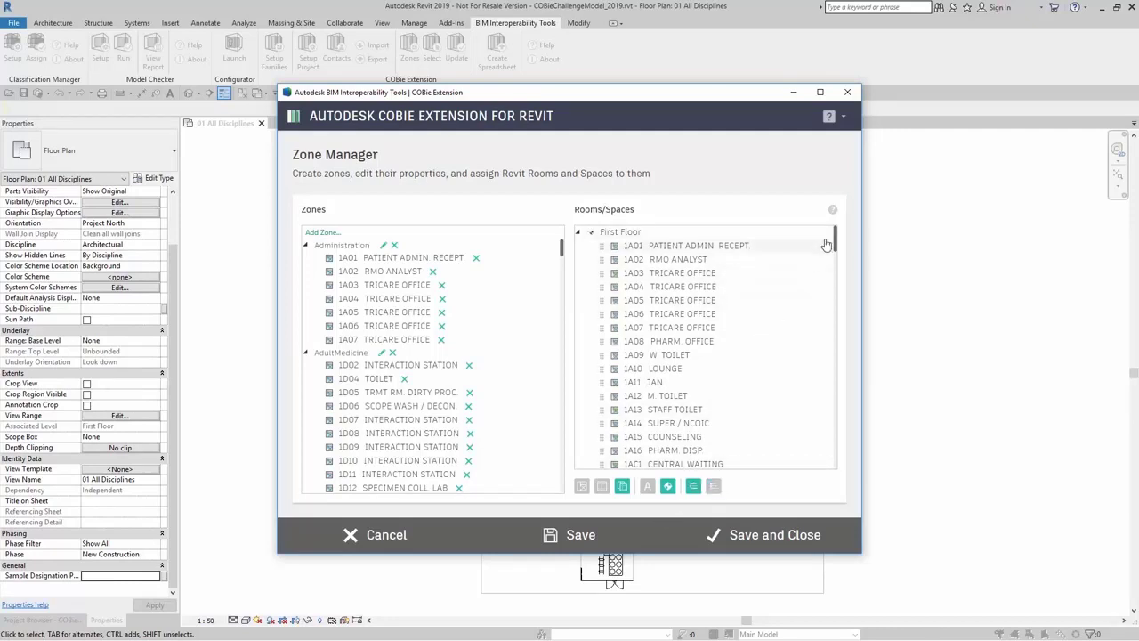
{"action": "mouse_move", "coordinate": [836, 245]}
{"action": "left_mouse_down"}
{"action": "mouse_move", "coordinate": [838, 458]}
{"action": "mouse_move", "coordinate": [836, 233]}
{"action": "left_mouse_up"}
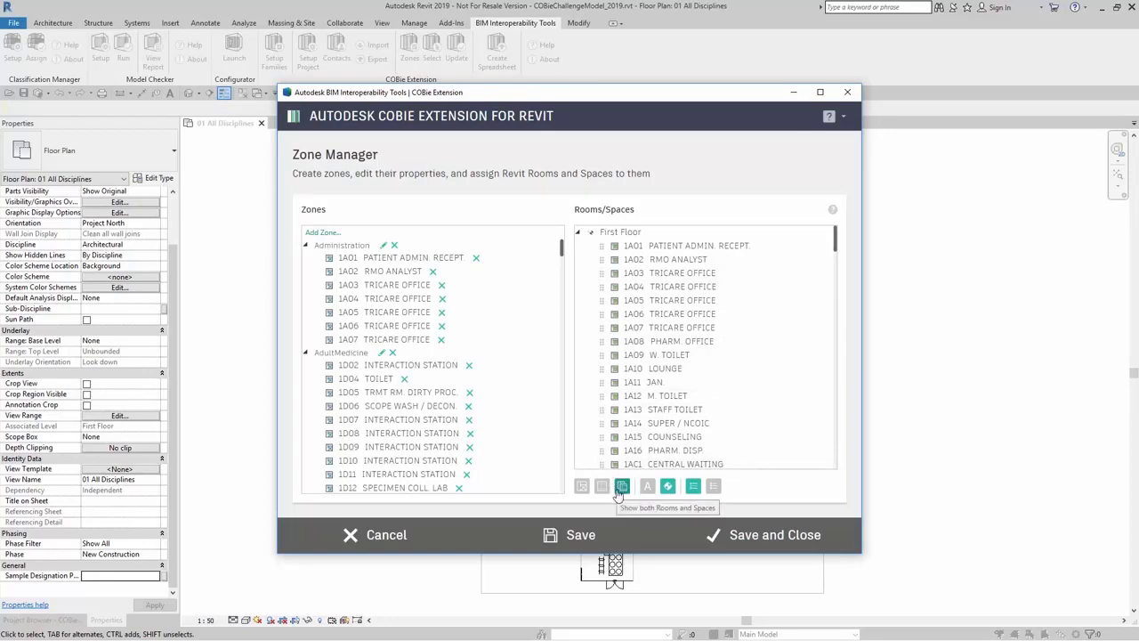
{"action": "left_click", "coordinate": [619, 491]}
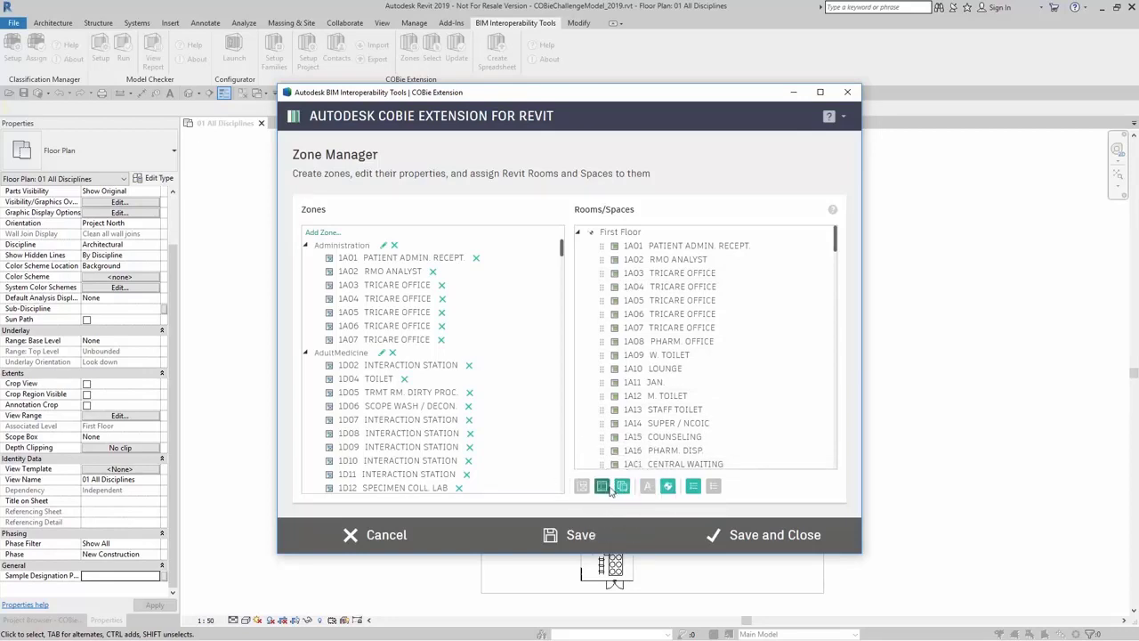
{"action": "left_click", "coordinate": [609, 489]}
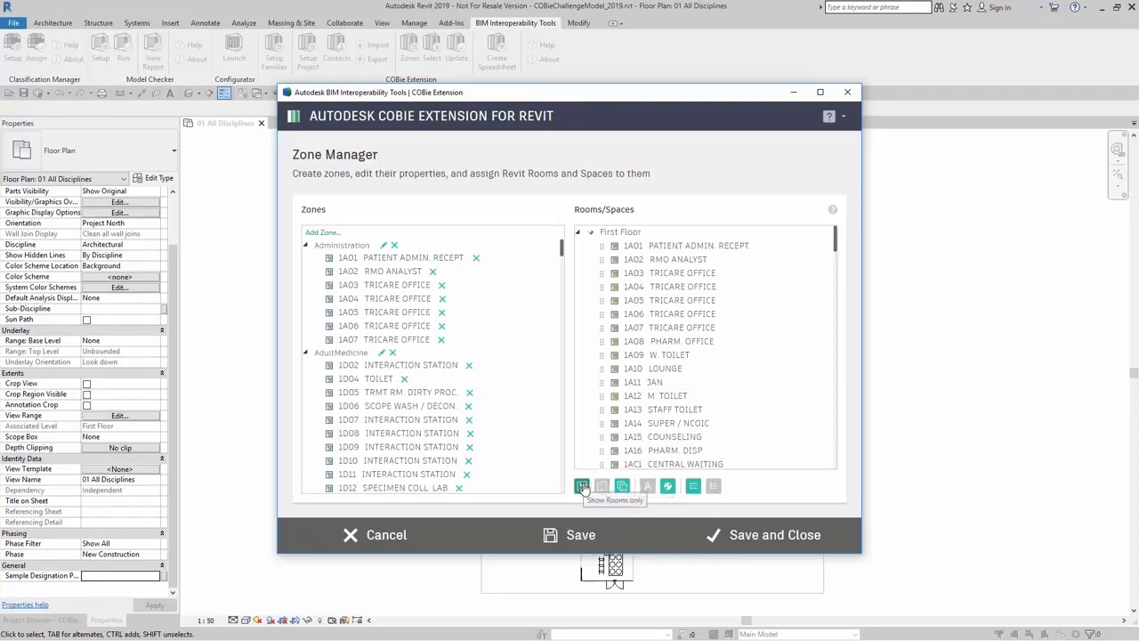
{"action": "left_click", "coordinate": [581, 487]}
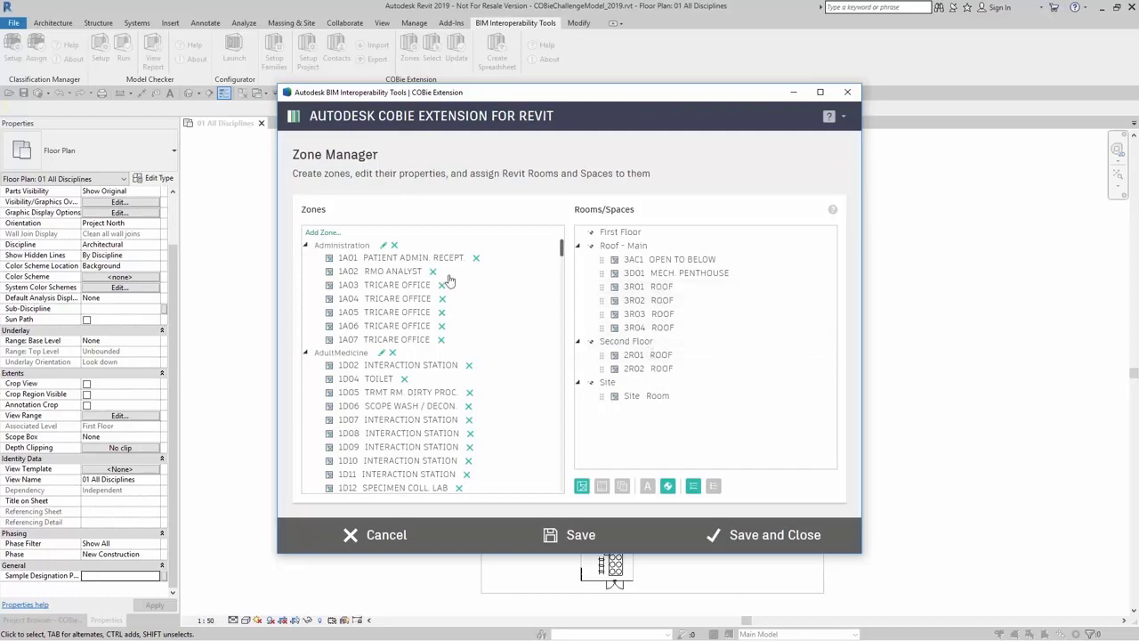
Collapse every zone group in the Zones list, from Administration through Records
{"action": "left_click", "coordinate": [307, 250]}
{"action": "left_click", "coordinate": [306, 257]}
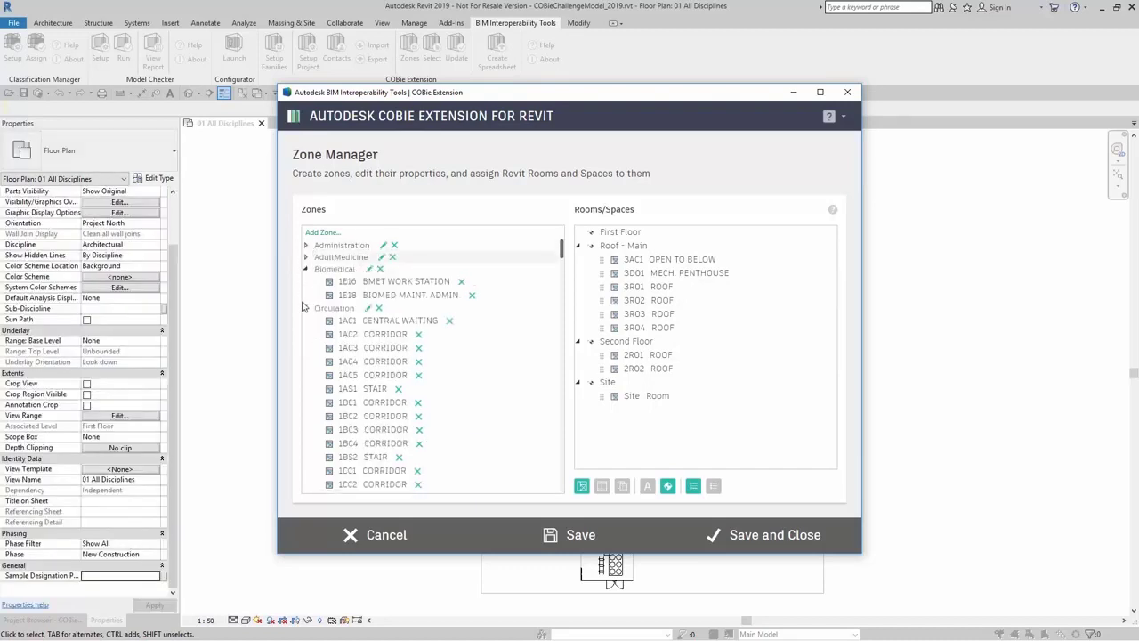
{"action": "left_click", "coordinate": [305, 308]}
{"action": "left_click", "coordinate": [306, 269]}
{"action": "left_click", "coordinate": [306, 293]}
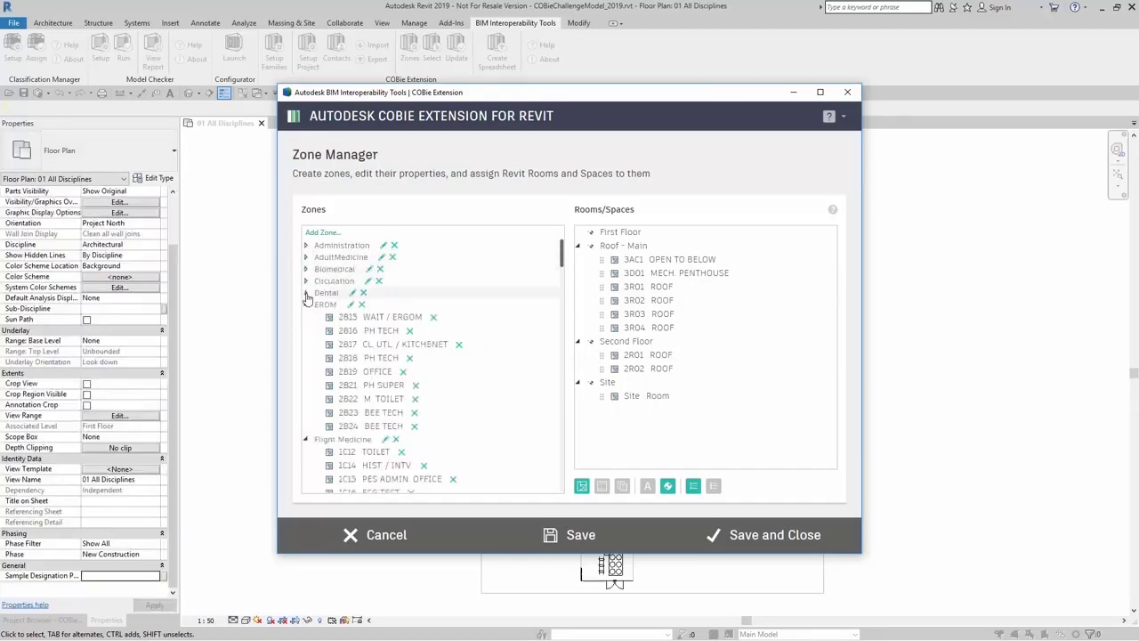
{"action": "left_click", "coordinate": [305, 305]}
{"action": "left_click", "coordinate": [305, 316]}
{"action": "left_click", "coordinate": [305, 329]}
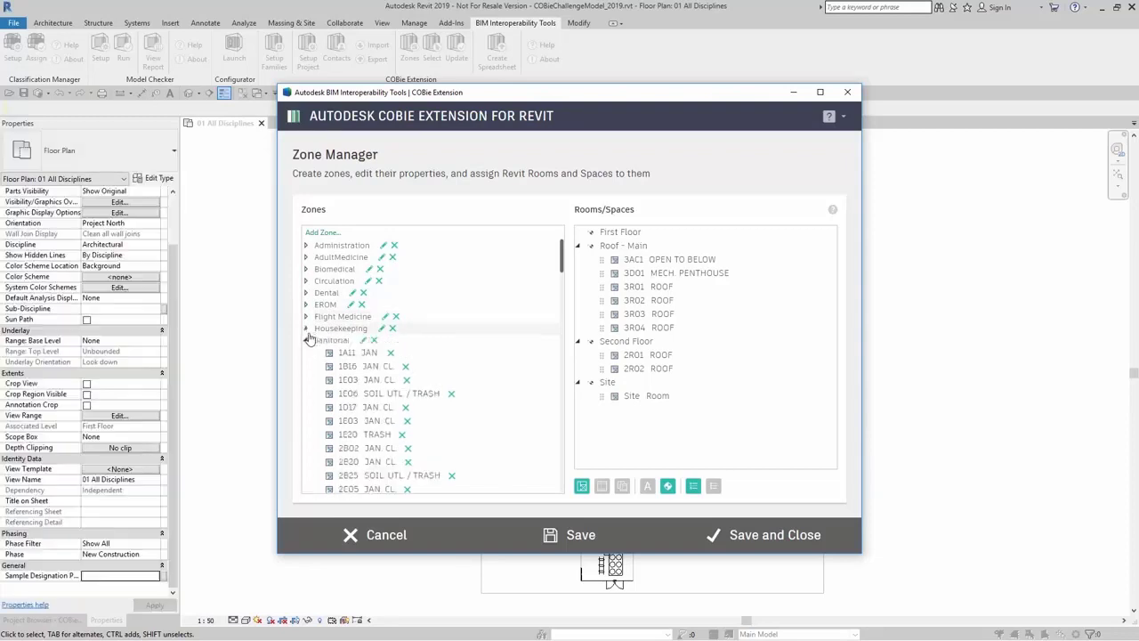
{"action": "left_click", "coordinate": [307, 339]}
{"action": "left_click", "coordinate": [305, 352]}
{"action": "left_click", "coordinate": [305, 364]}
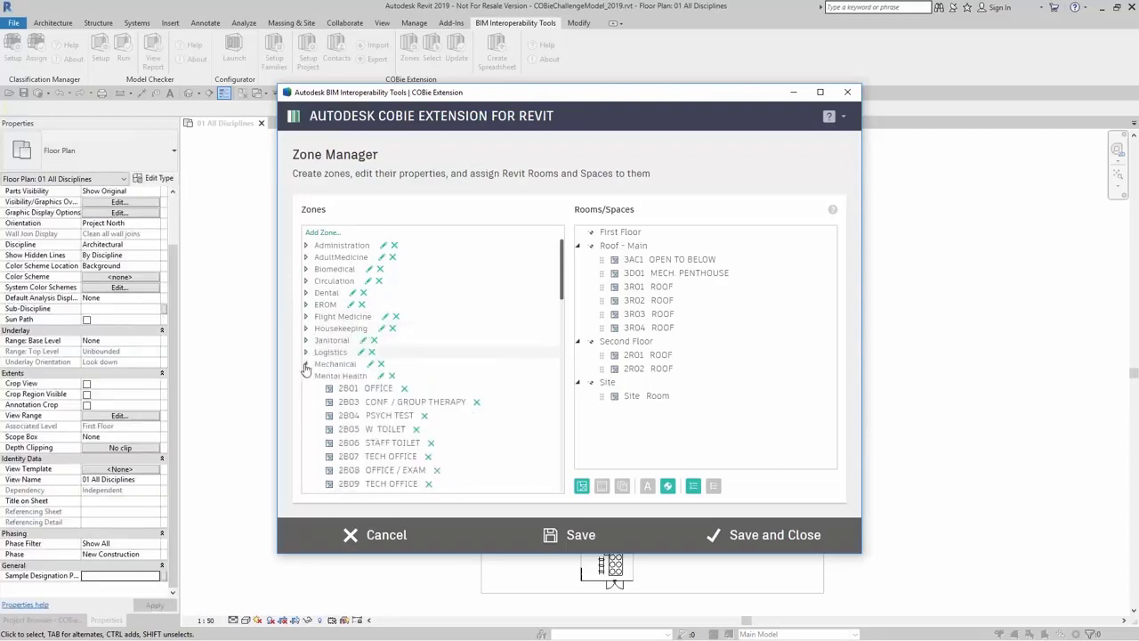
{"action": "left_click", "coordinate": [306, 376]}
{"action": "left_click", "coordinate": [305, 388]}
{"action": "left_click", "coordinate": [305, 399]}
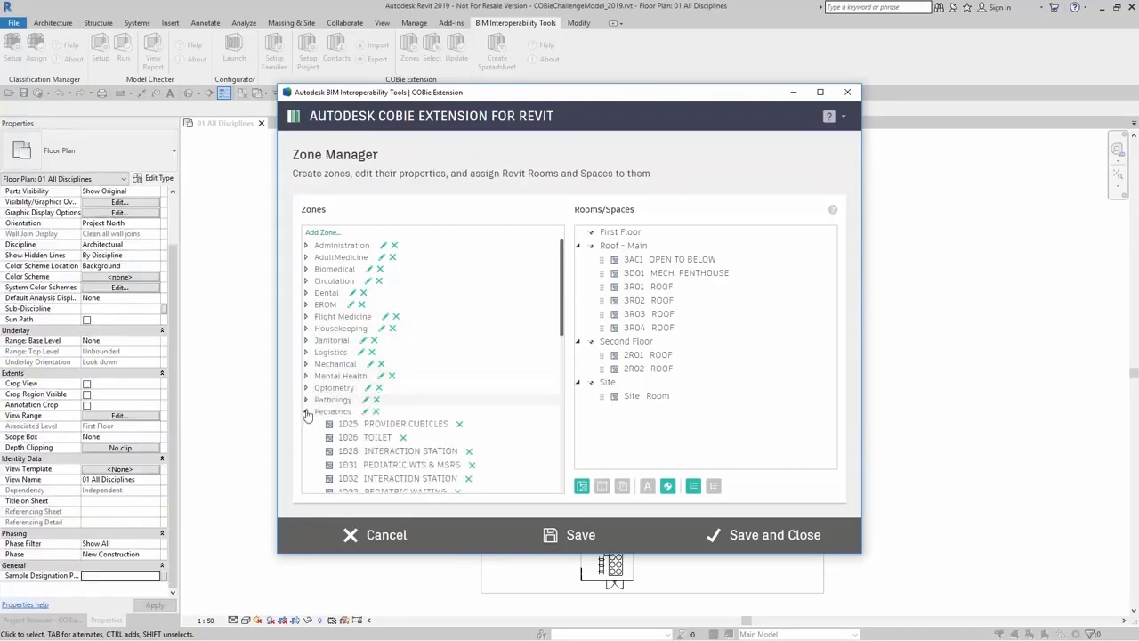
{"action": "left_click", "coordinate": [305, 412]}
{"action": "left_click", "coordinate": [305, 422]}
{"action": "left_click", "coordinate": [305, 435]}
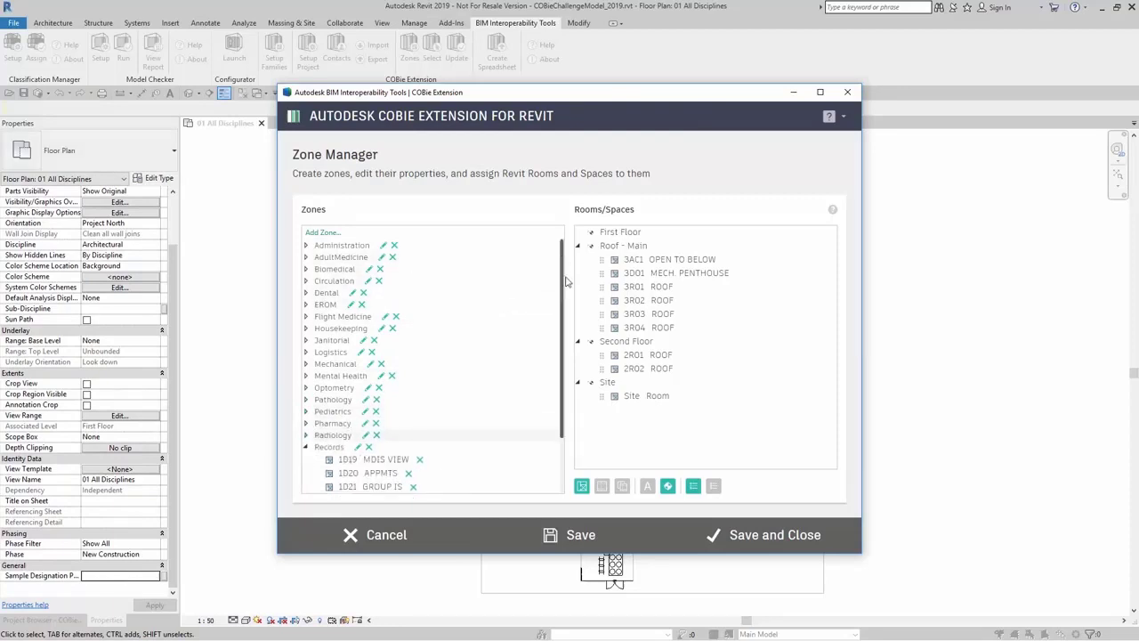
{"action": "left_click_drag", "start_coordinate": [565, 279], "coordinate": [565, 343]}
{"action": "left_click", "coordinate": [305, 377]}
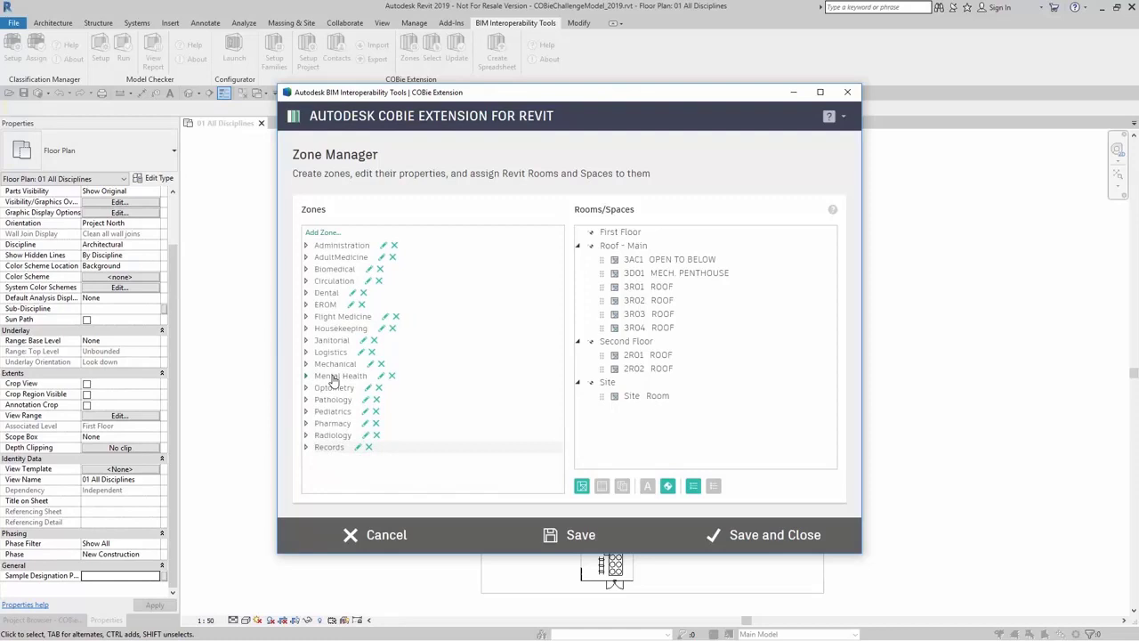
Start a new zone named Roof with the Circulation Zone category
{"action": "left_click", "coordinate": [326, 231]}
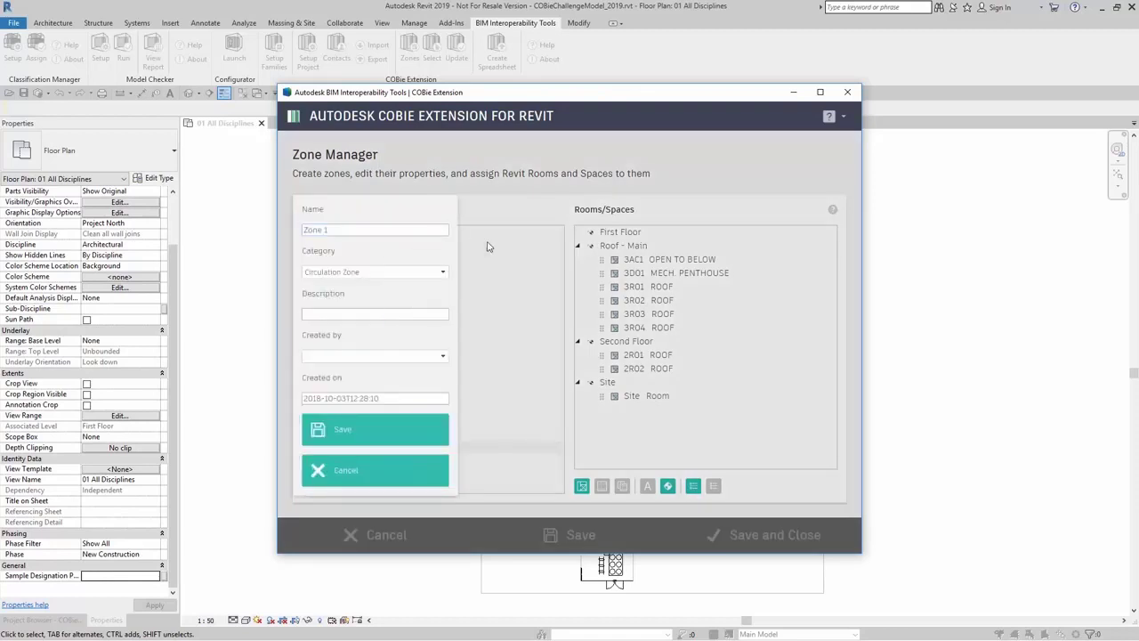
{"action": "left_click_drag", "start_coordinate": [363, 229], "coordinate": [276, 233]}
{"action": "type", "text": "Roof"}
{"action": "left_click", "coordinate": [374, 272]}
{"action": "left_click", "coordinate": [445, 276]}
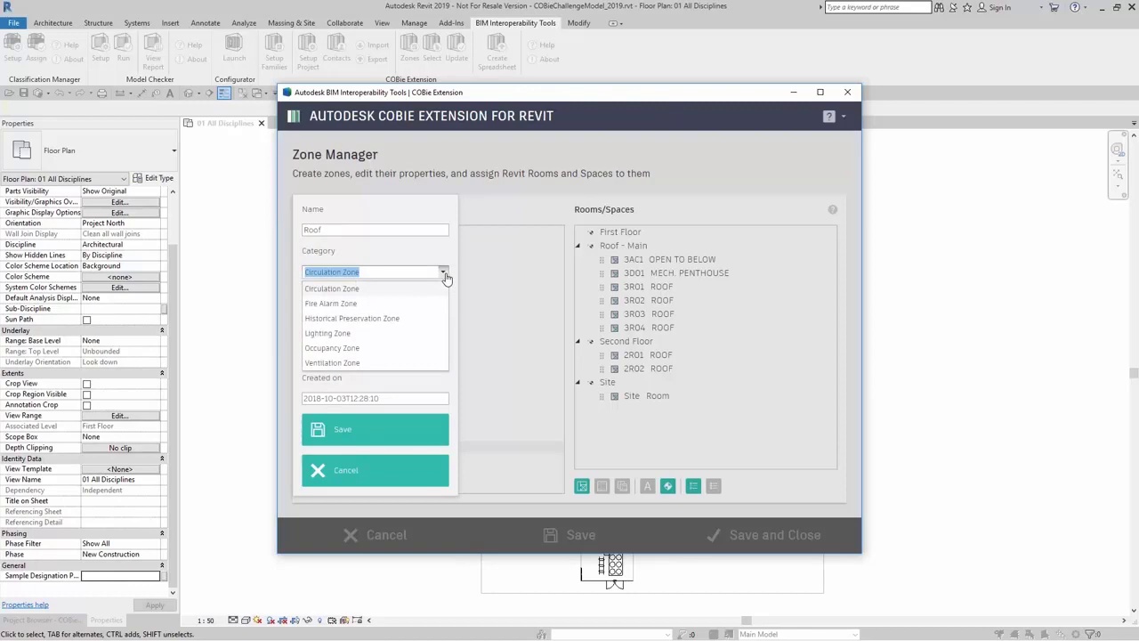
{"action": "left_click", "coordinate": [353, 289]}
Describe it as 'Circulation for Roof', set the second contact as creator, and save
{"action": "left_click", "coordinate": [406, 314]}
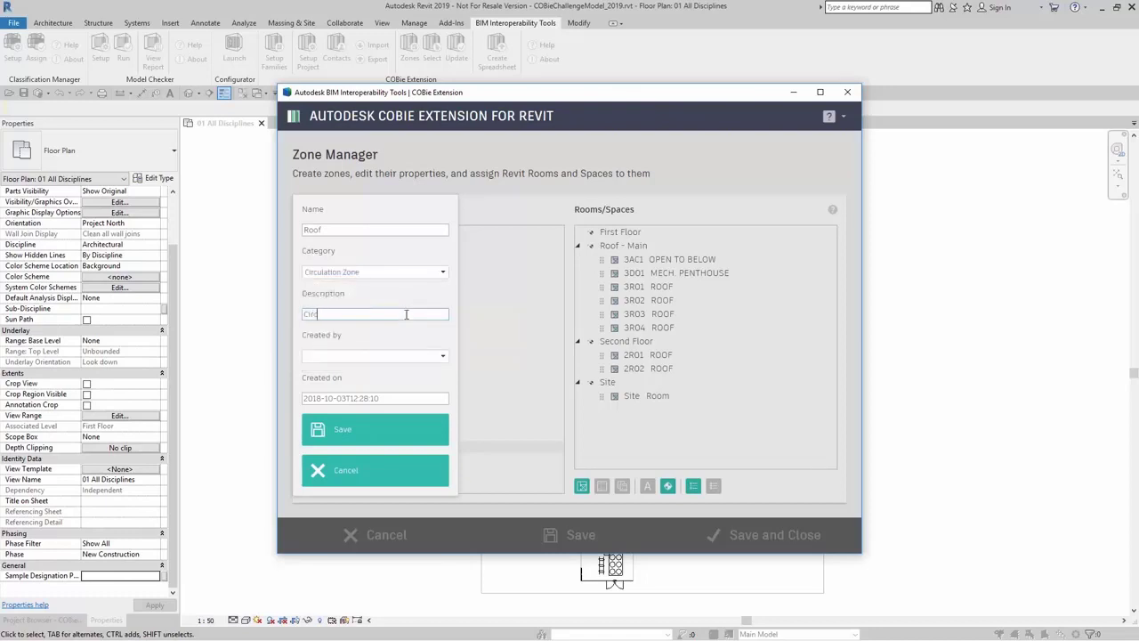
{"action": "type", "text": "Circulation for Roof"}
{"action": "left_click", "coordinate": [444, 357]}
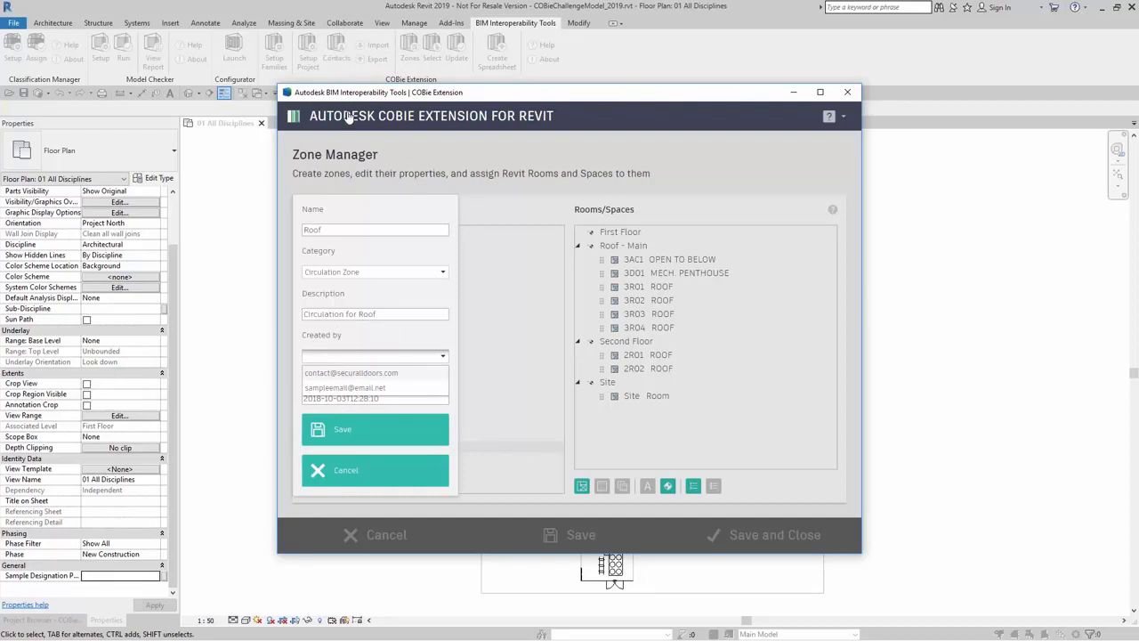
{"action": "left_click", "coordinate": [347, 389]}
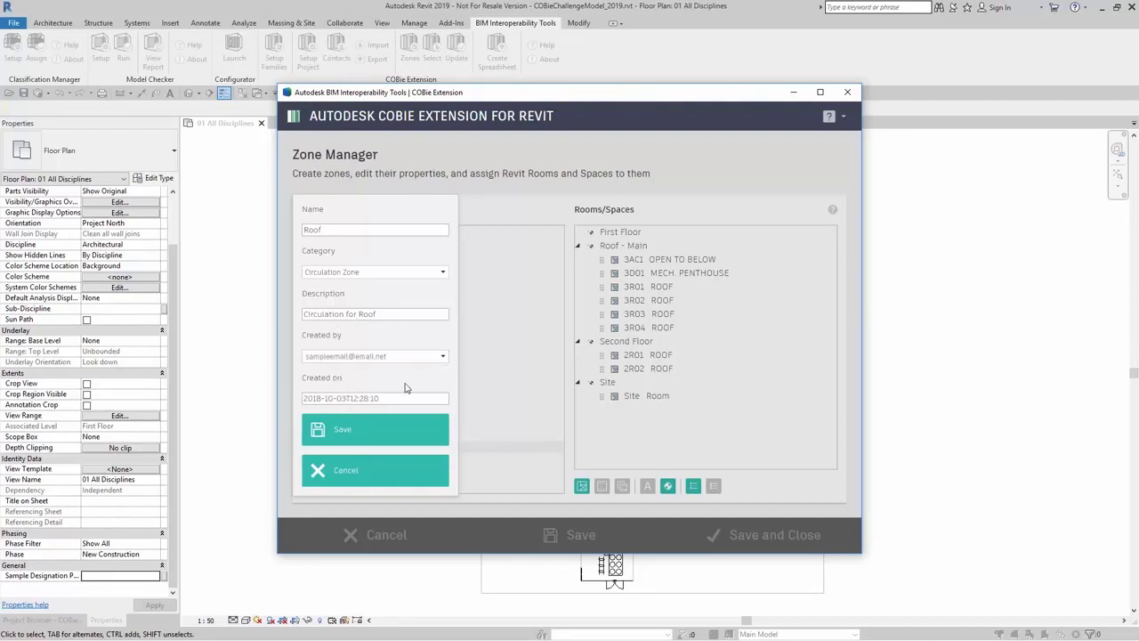
{"action": "left_click", "coordinate": [359, 434]}
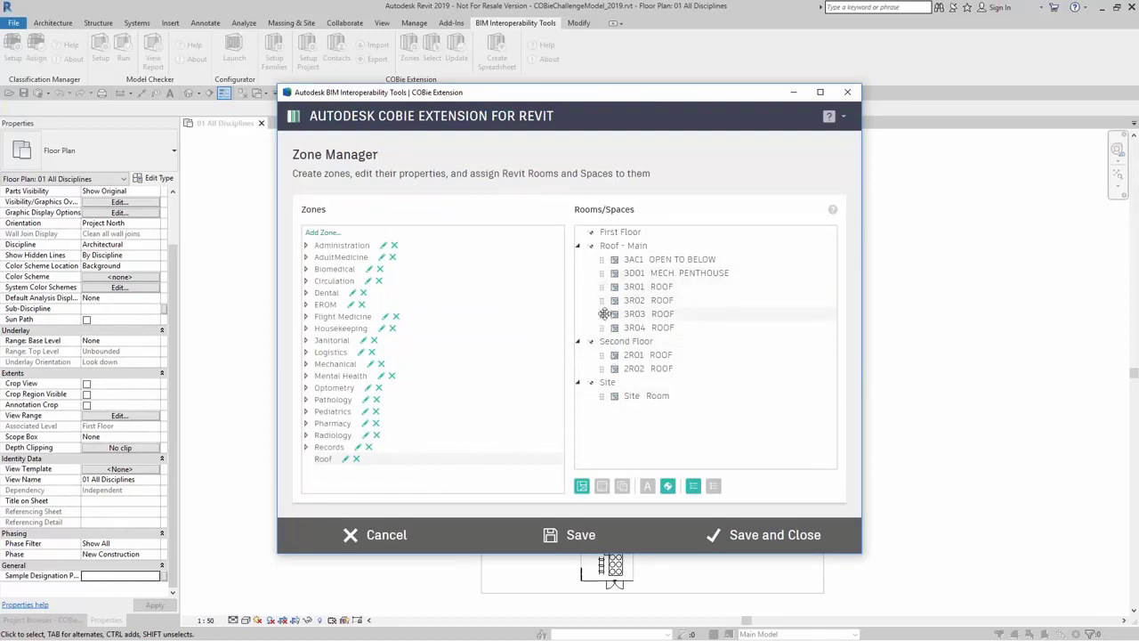
Assign roof rooms 3R01–3R04 to the Roof zone
{"action": "left_click_drag", "start_coordinate": [602, 288], "coordinate": [329, 468]}
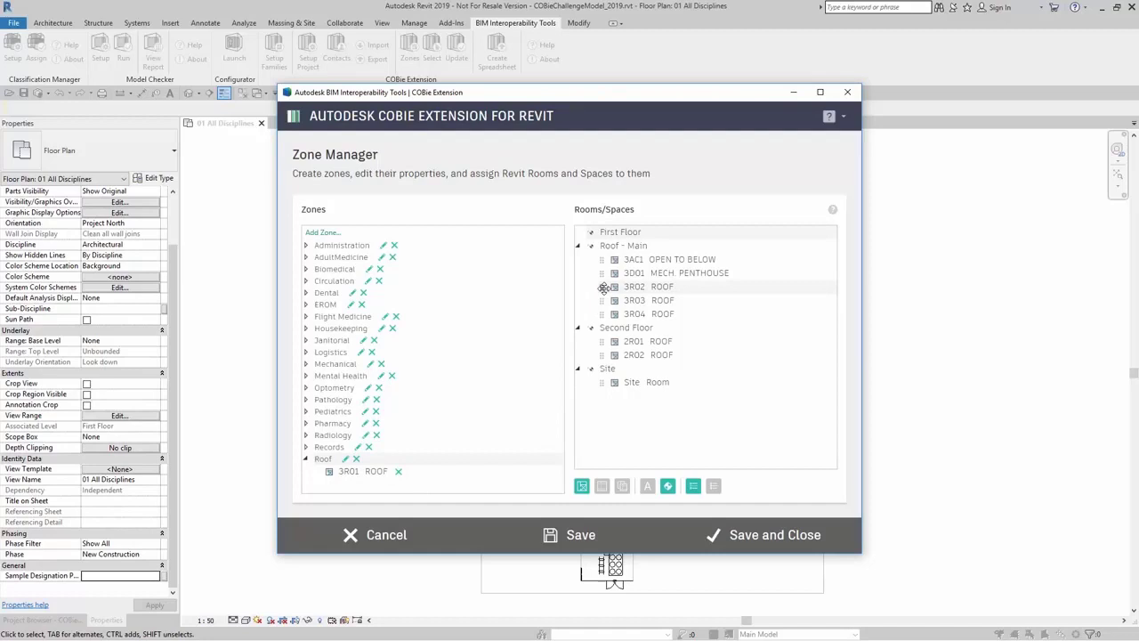
{"action": "left_click_drag", "start_coordinate": [604, 287], "coordinate": [331, 466]}
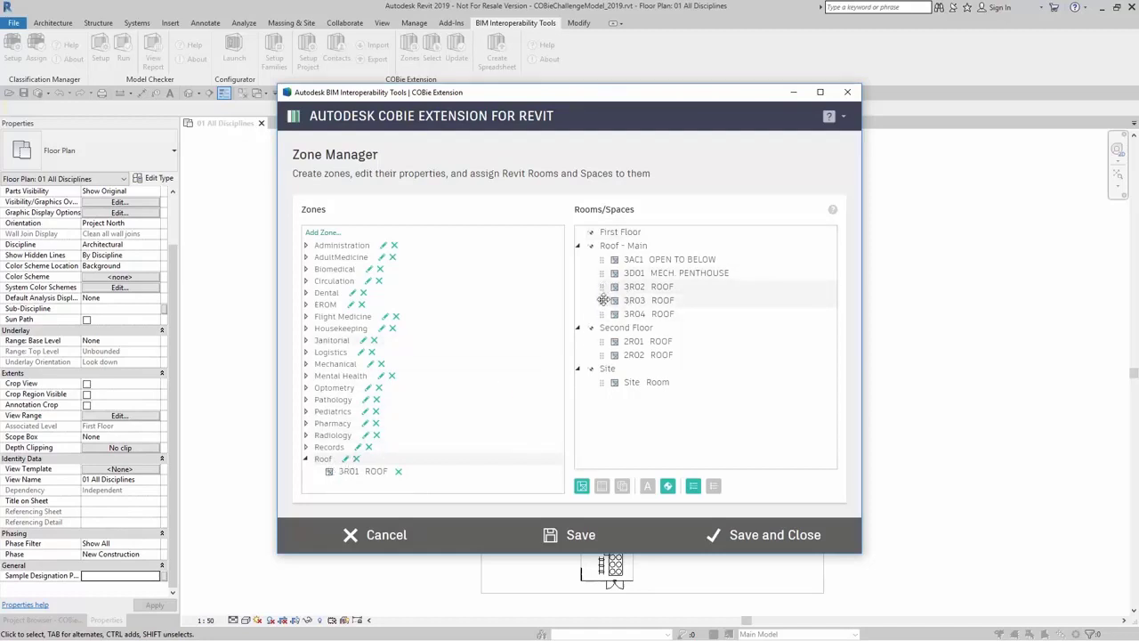
{"action": "left_click_drag", "start_coordinate": [603, 300], "coordinate": [326, 467]}
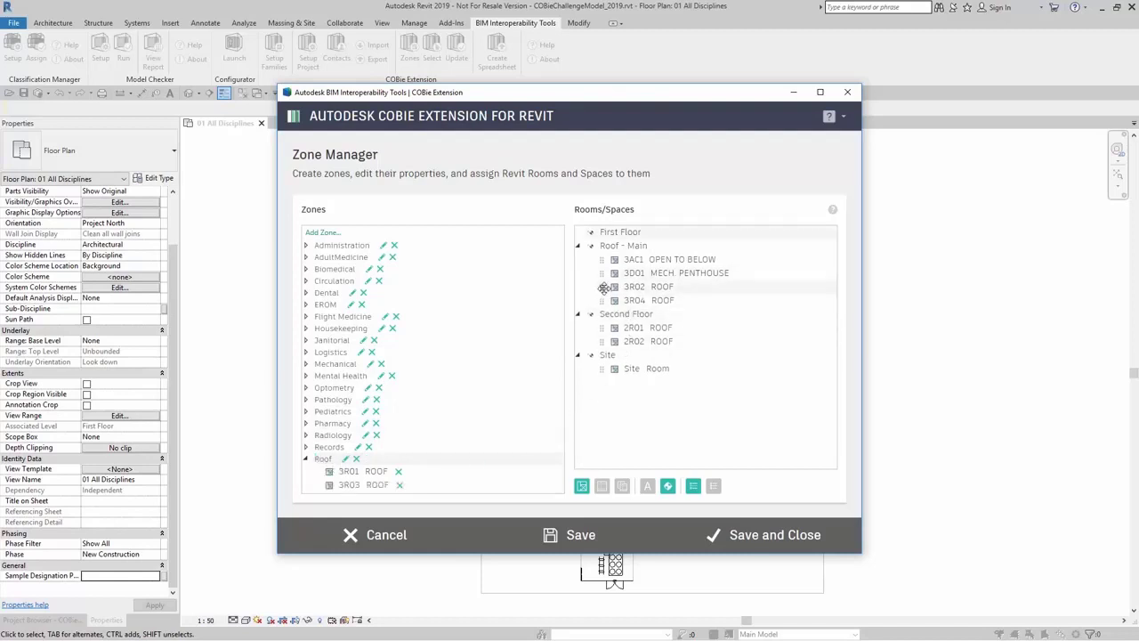
{"action": "left_click_drag", "start_coordinate": [602, 300], "coordinate": [331, 469]}
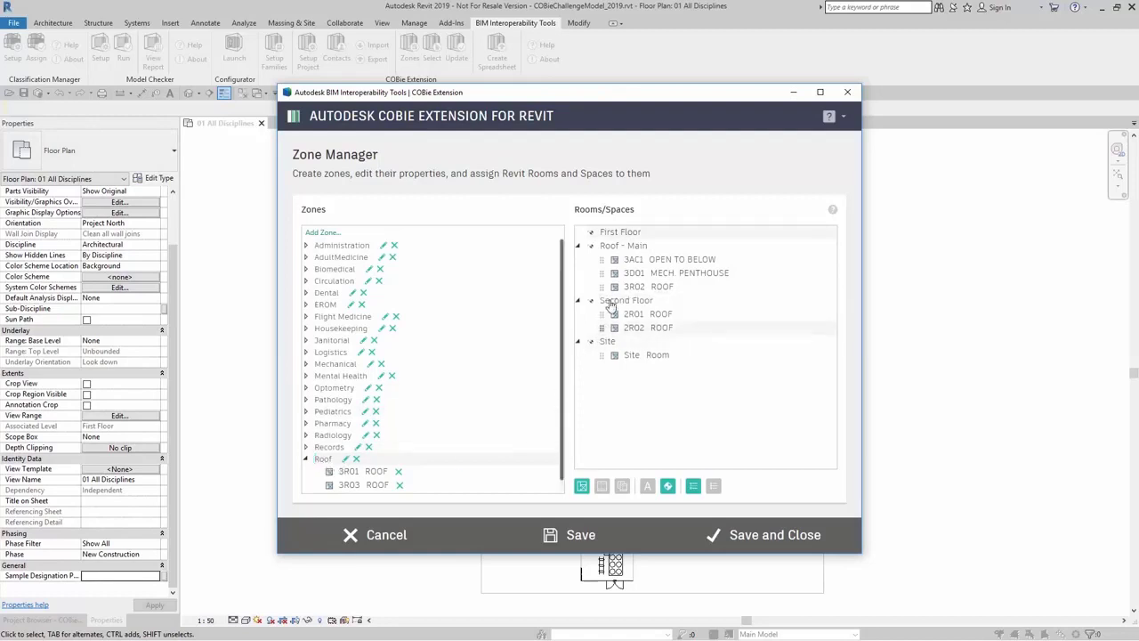
{"action": "left_click_drag", "start_coordinate": [605, 286], "coordinate": [331, 466]}
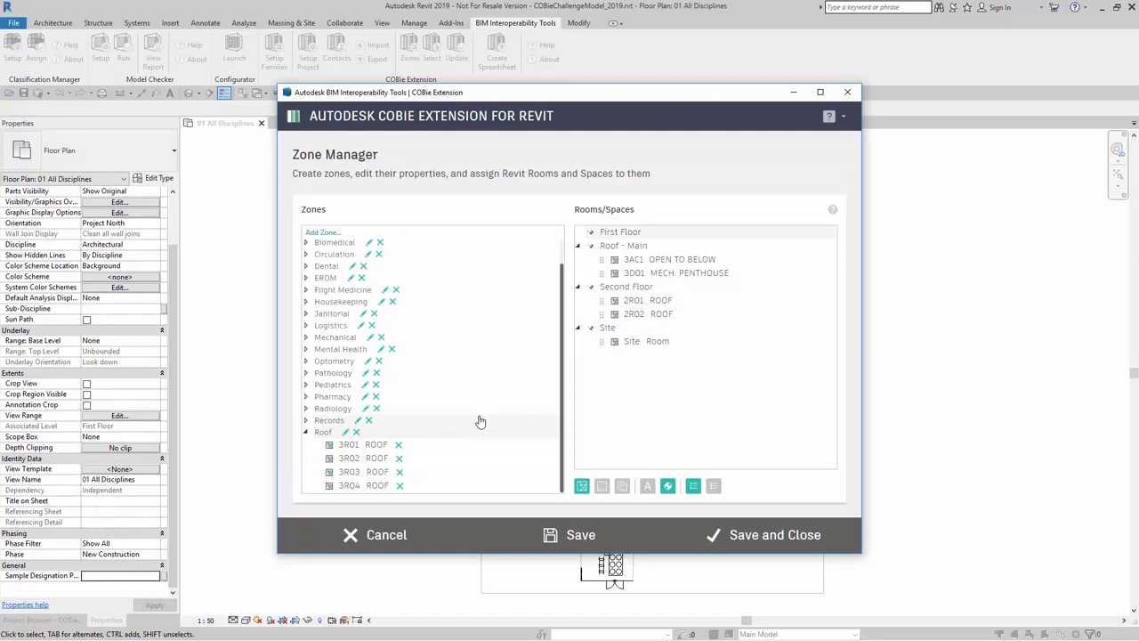
Delete the Roof zone and confirm the deletion
{"action": "scroll", "coordinate": [480, 421], "scroll_direction": "up", "scroll_amount": 1}
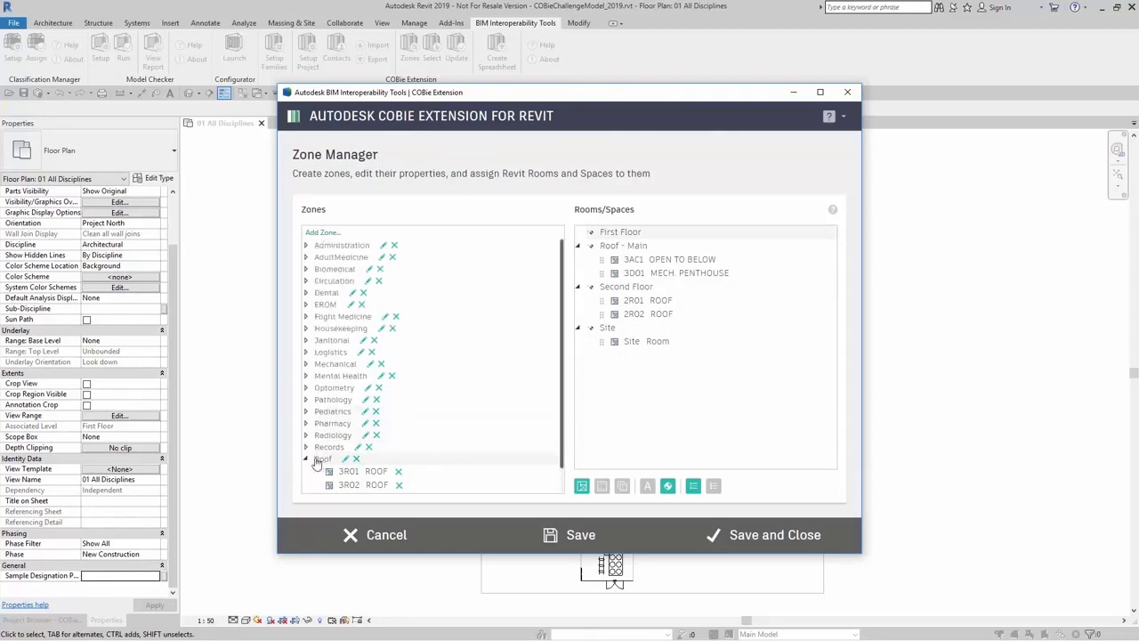
{"action": "scroll", "coordinate": [394, 476], "scroll_direction": "down", "scroll_amount": 1}
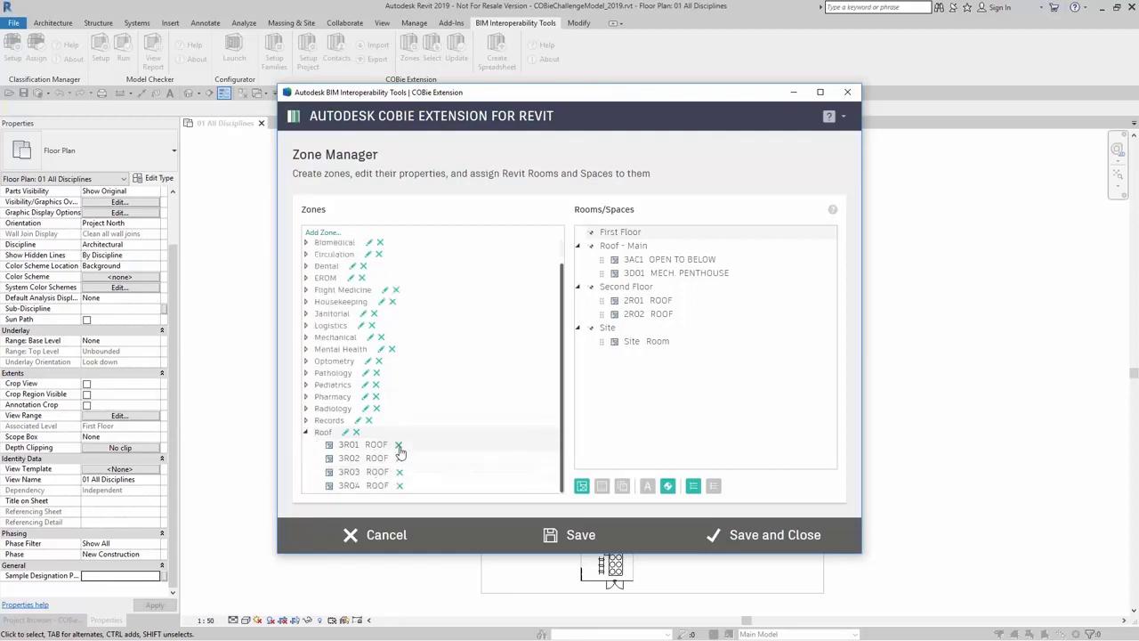
{"action": "left_click", "coordinate": [356, 433]}
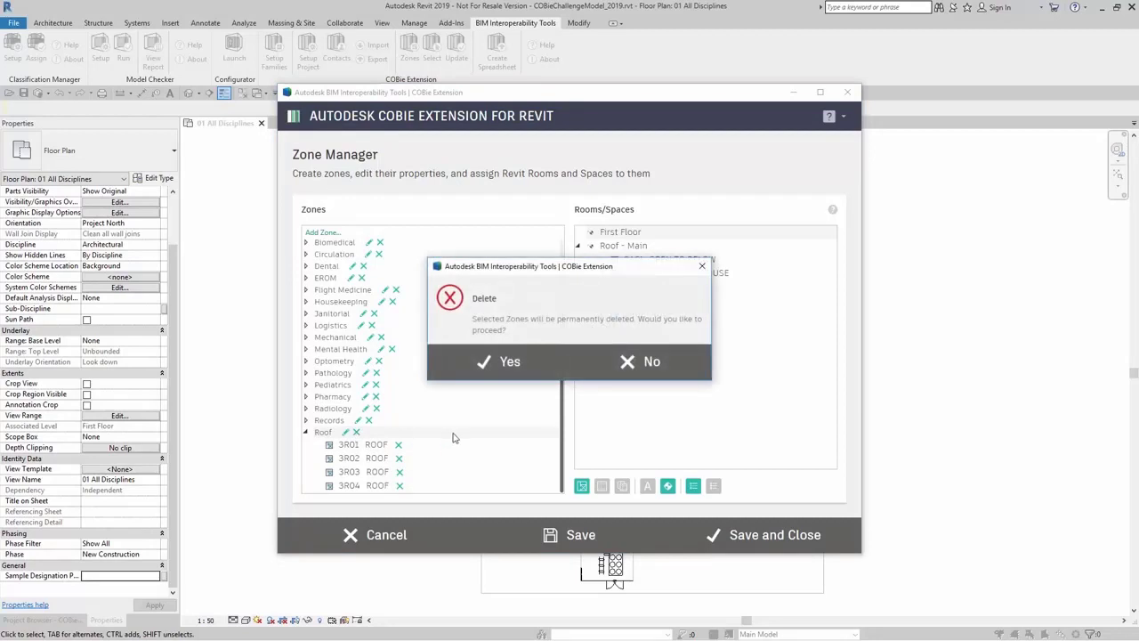
{"action": "left_click", "coordinate": [508, 361]}
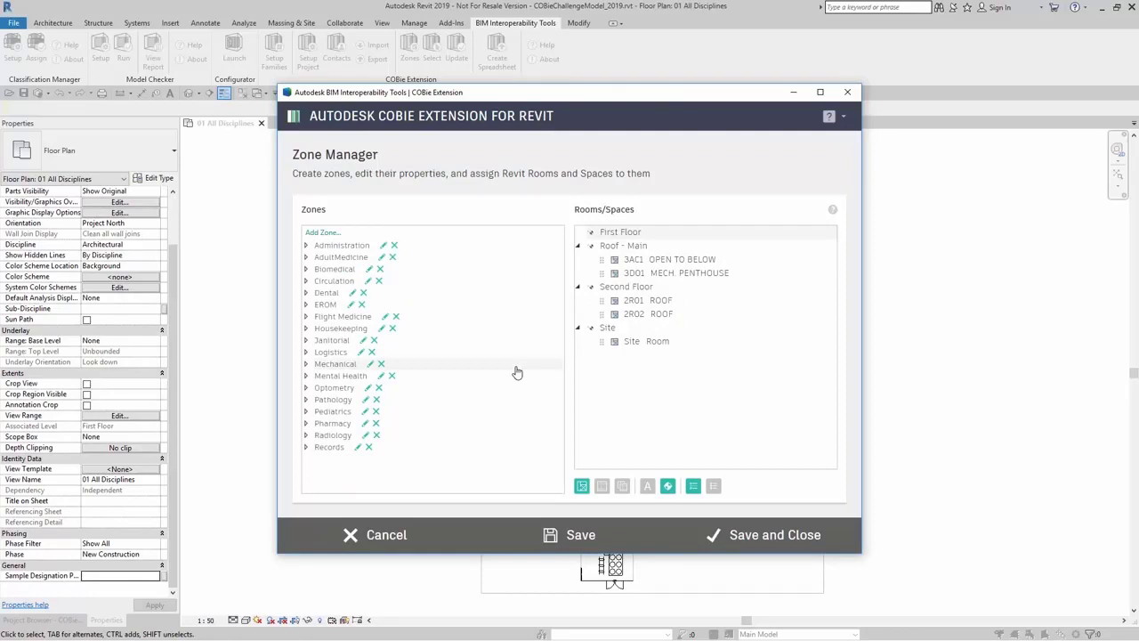
Assign room 1A01 PATIENT ADMIN. RECEPT to the Administration zone, then save and close
{"action": "left_click", "coordinate": [582, 484]}
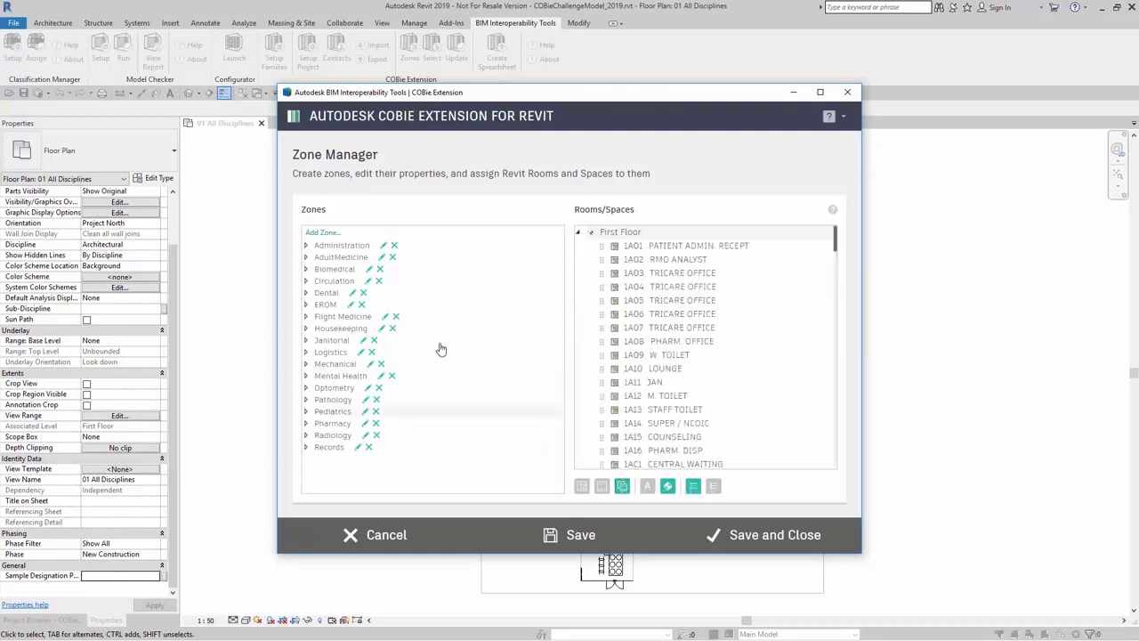
{"action": "left_click", "coordinate": [305, 247]}
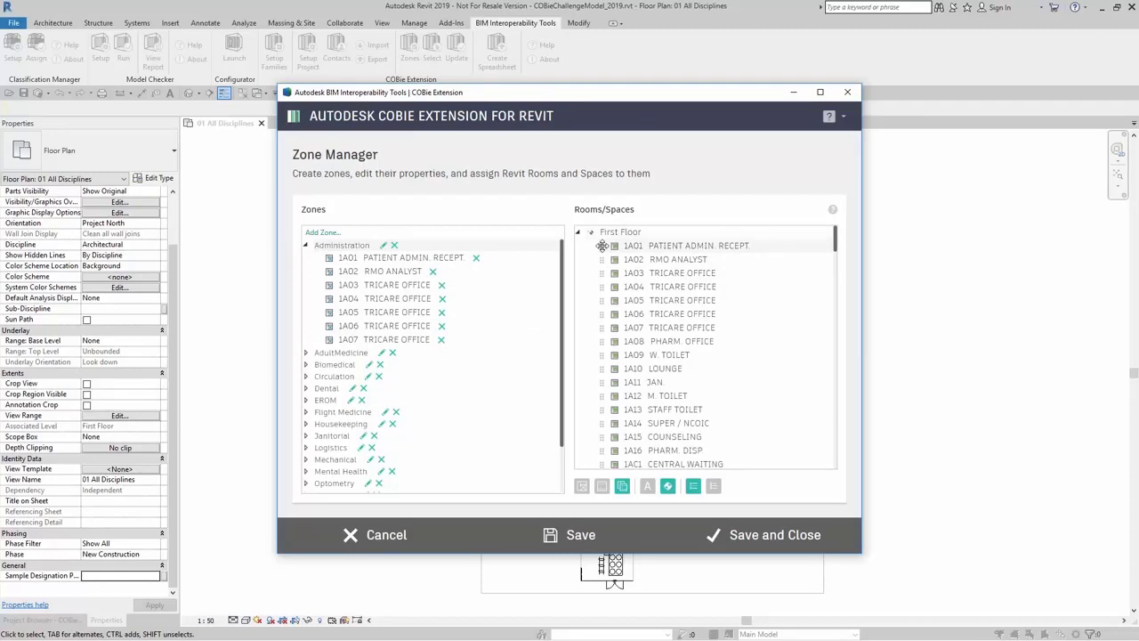
{"action": "left_click_drag", "start_coordinate": [602, 246], "coordinate": [343, 253]}
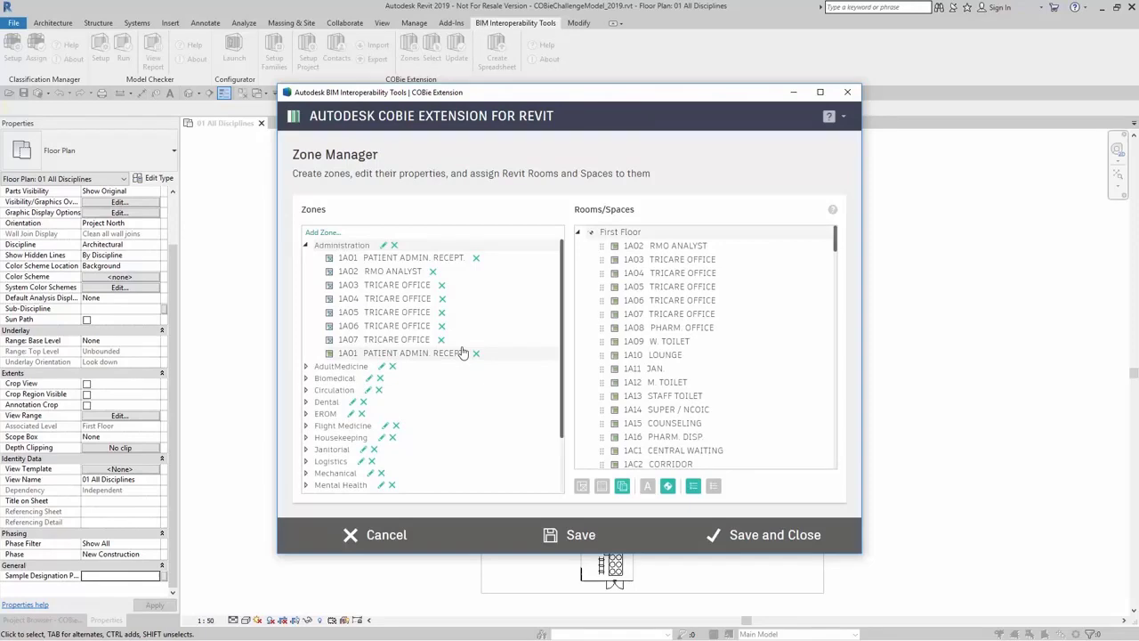
{"action": "left_click", "coordinate": [750, 537]}
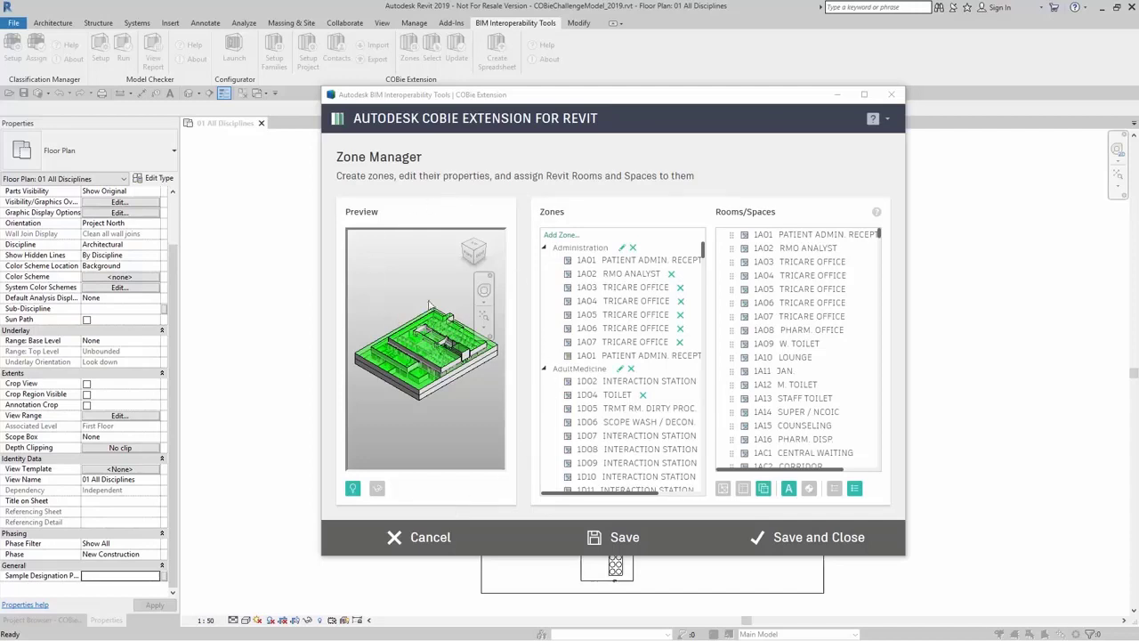
Rotate the 3D preview with the ViewCube and isolate the selected zone's rooms, zooming in
{"action": "left_click", "coordinate": [461, 249]}
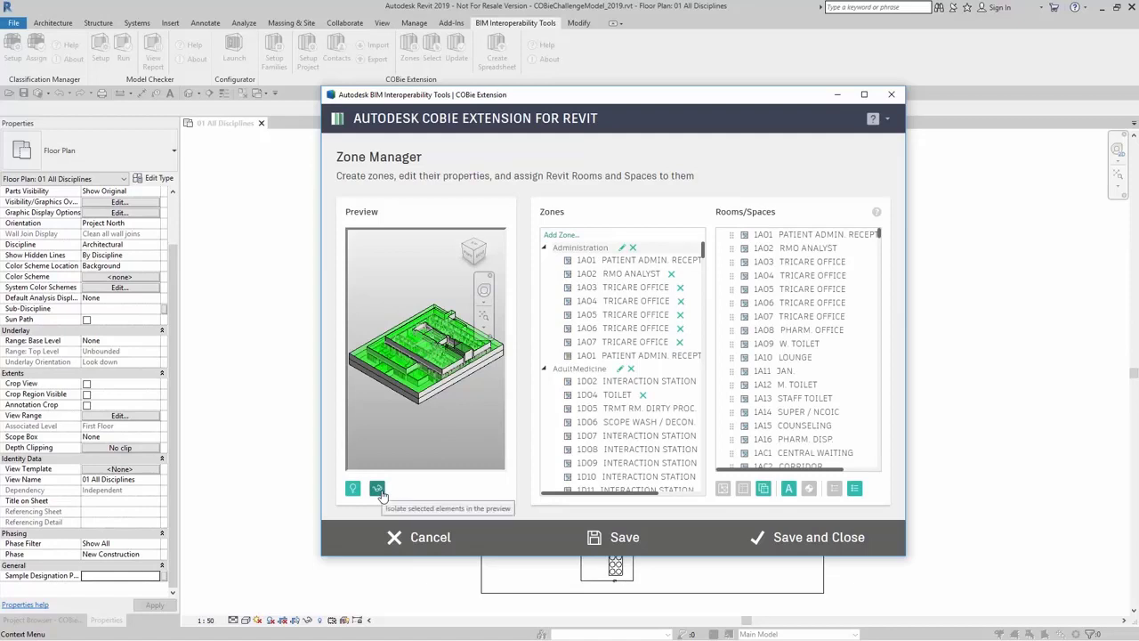
{"action": "left_click", "coordinate": [378, 490]}
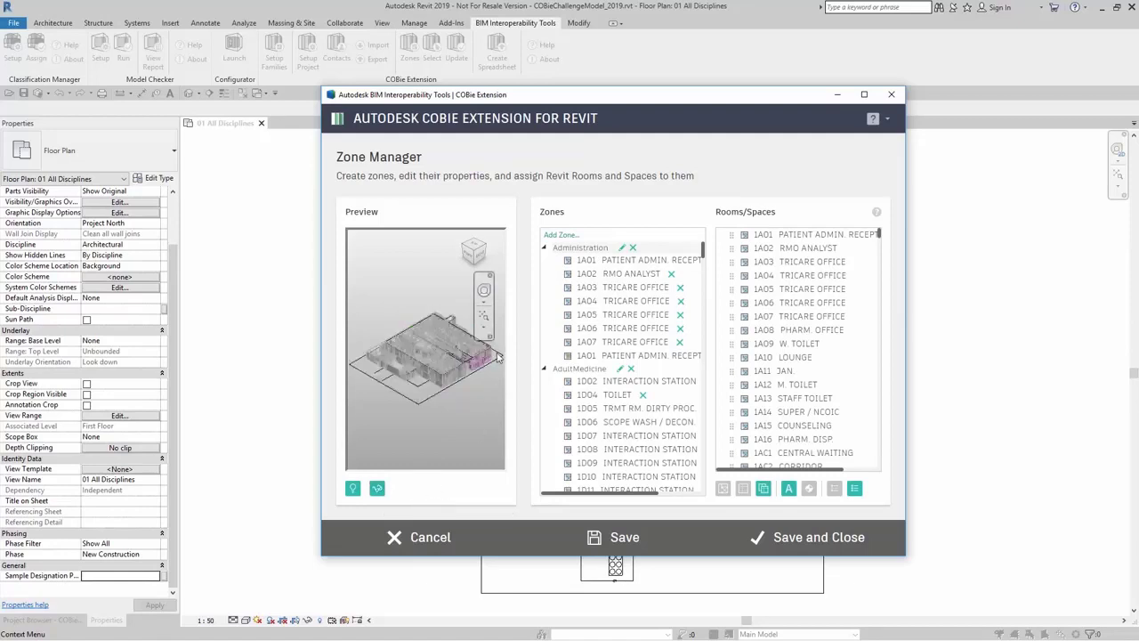
{"action": "scroll", "coordinate": [486, 367], "scroll_direction": "up", "scroll_amount": 5}
{"action": "scroll", "coordinate": [483, 375], "scroll_direction": "up", "scroll_amount": 4}
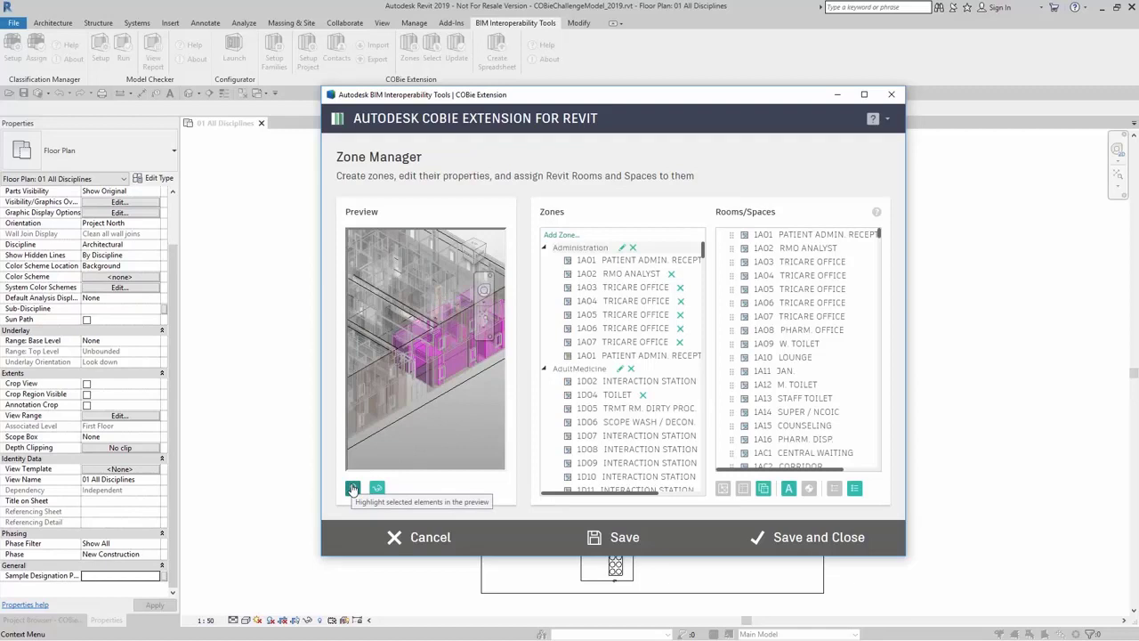
Toggle highlighting of the selected zone's rooms off and back on in the preview
{"action": "left_click", "coordinate": [353, 488]}
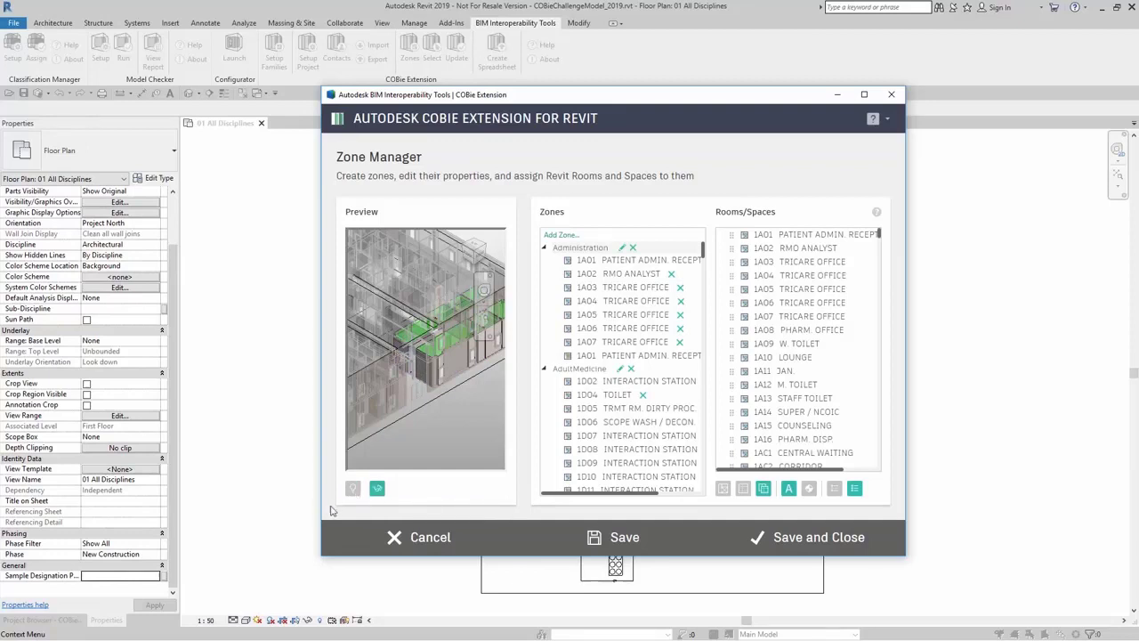
{"action": "left_click", "coordinate": [353, 493]}
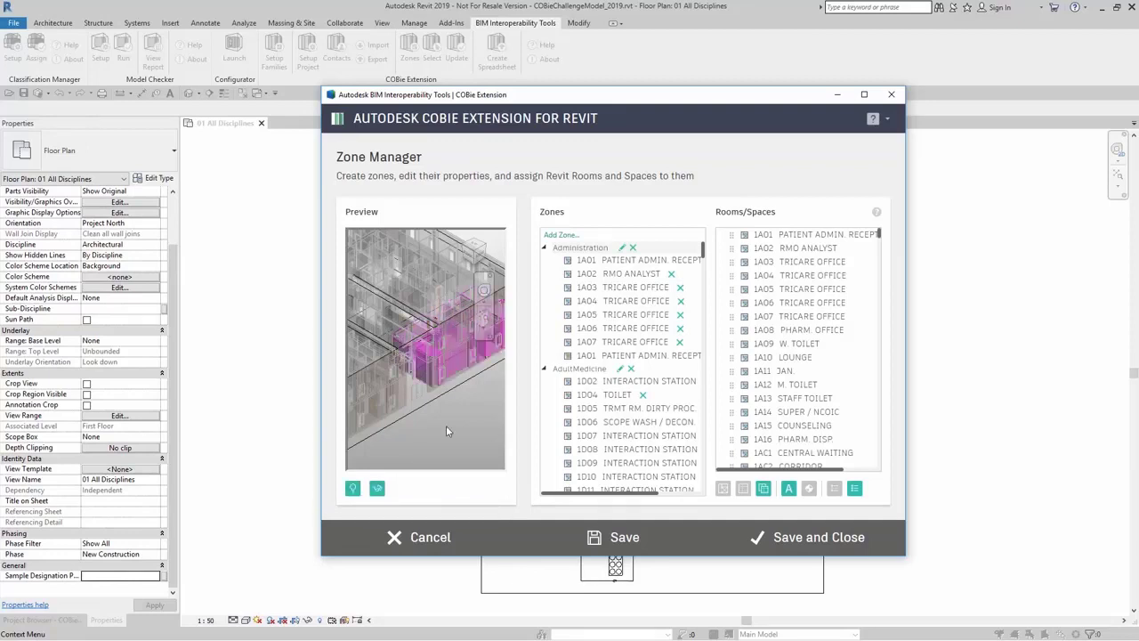
{"action": "scroll", "coordinate": [460, 417], "scroll_direction": "down", "scroll_amount": 3}
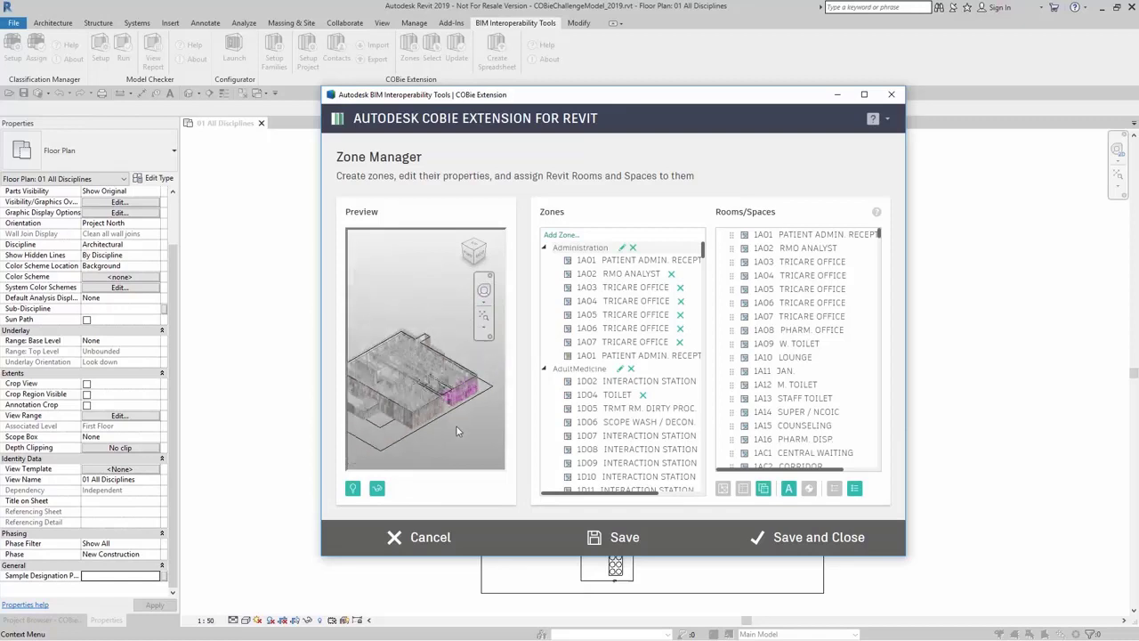